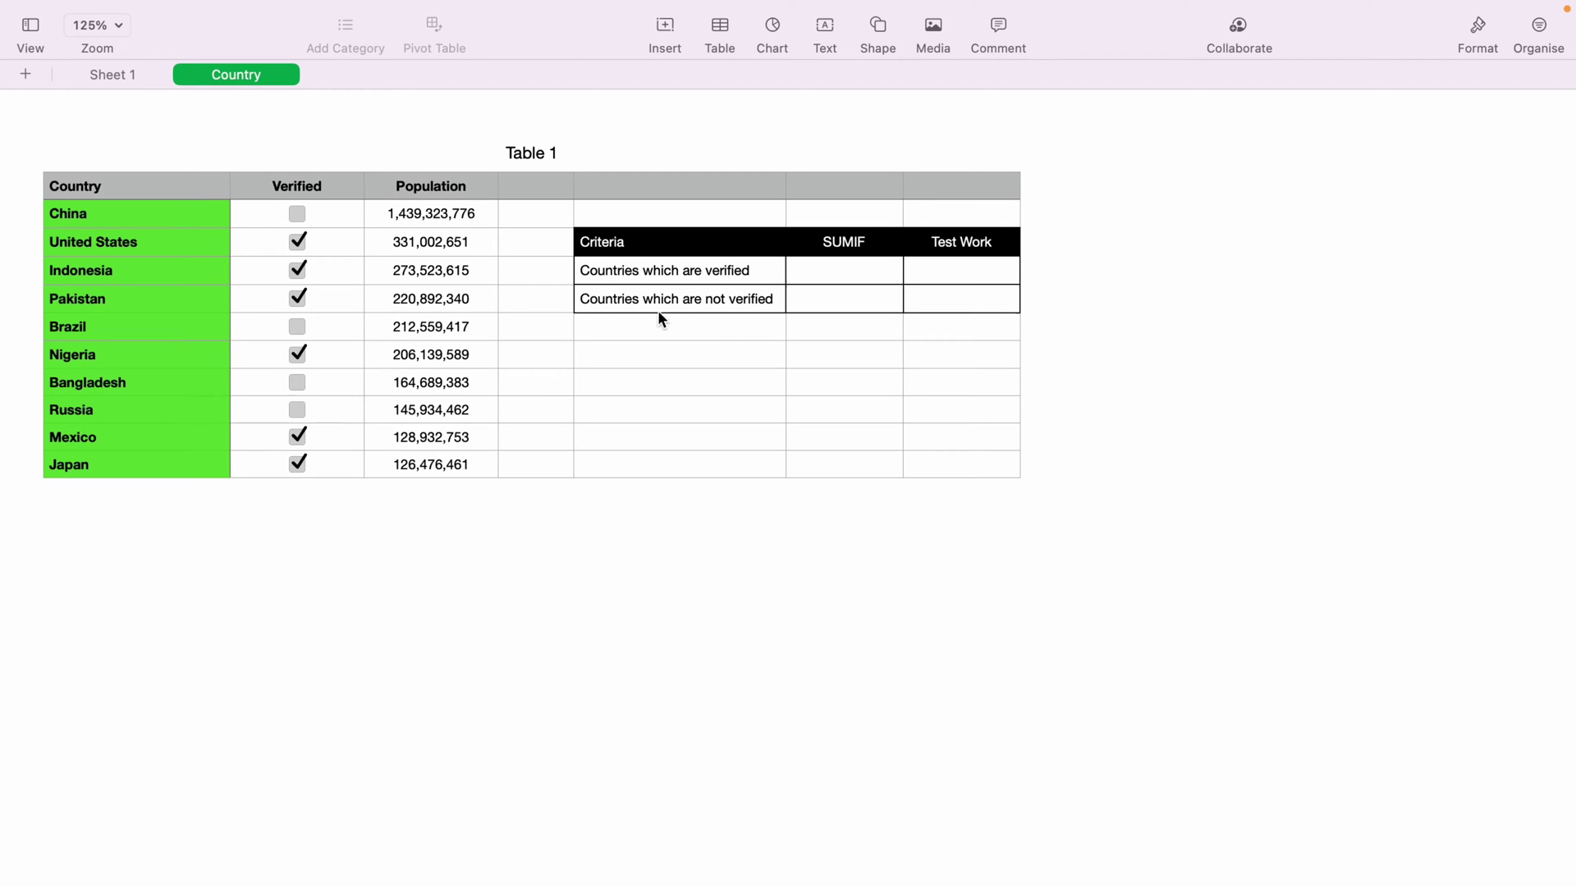
left_click(353, 248)
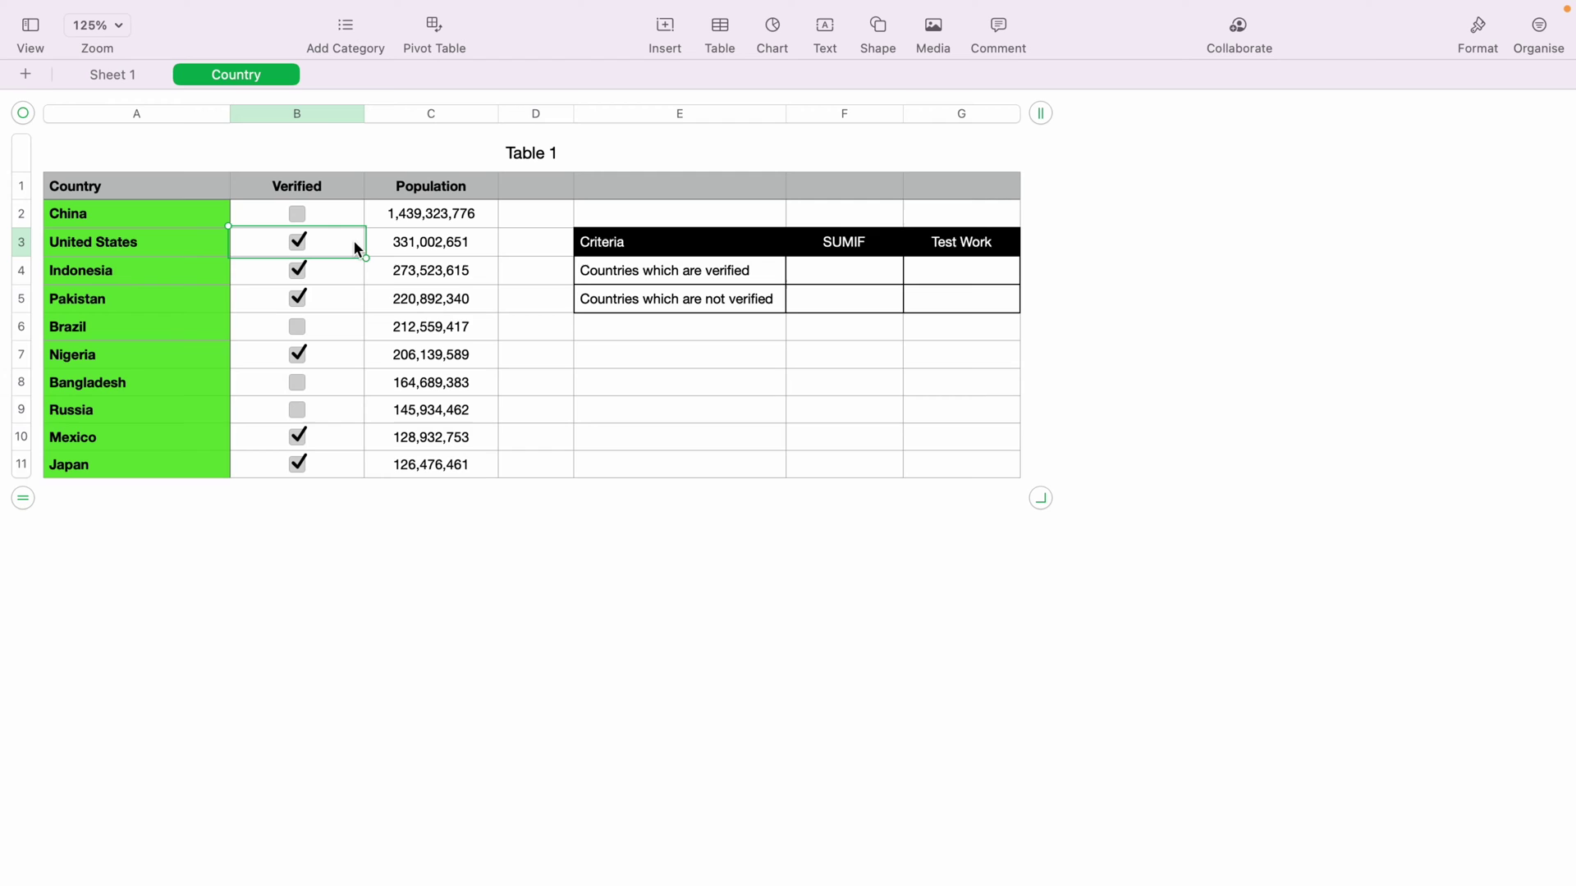
left_click(347, 226)
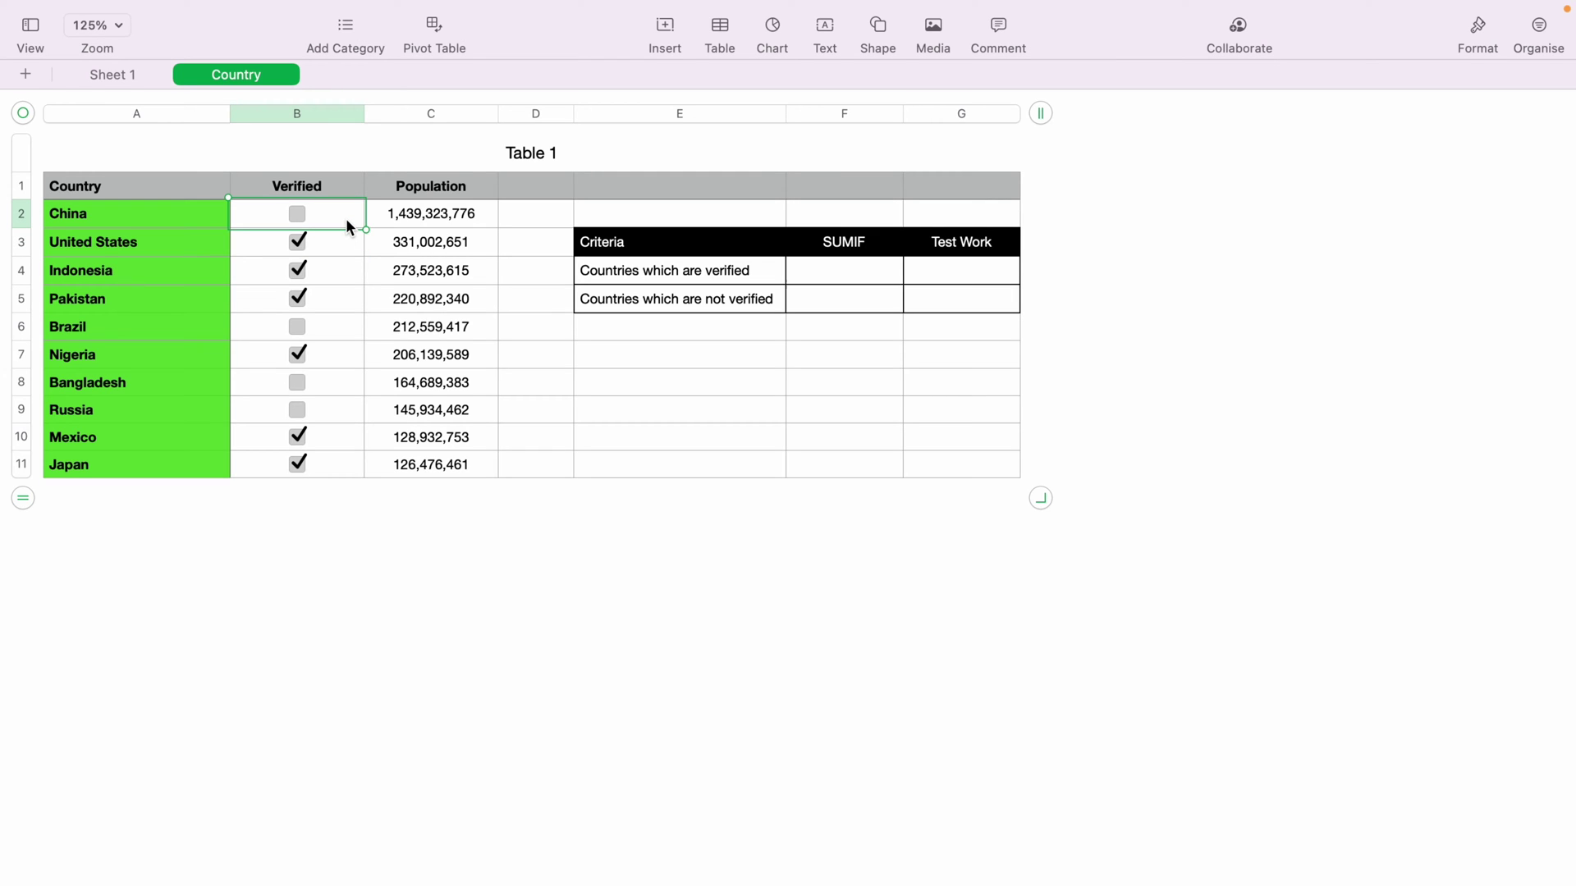
left_click(851, 274)
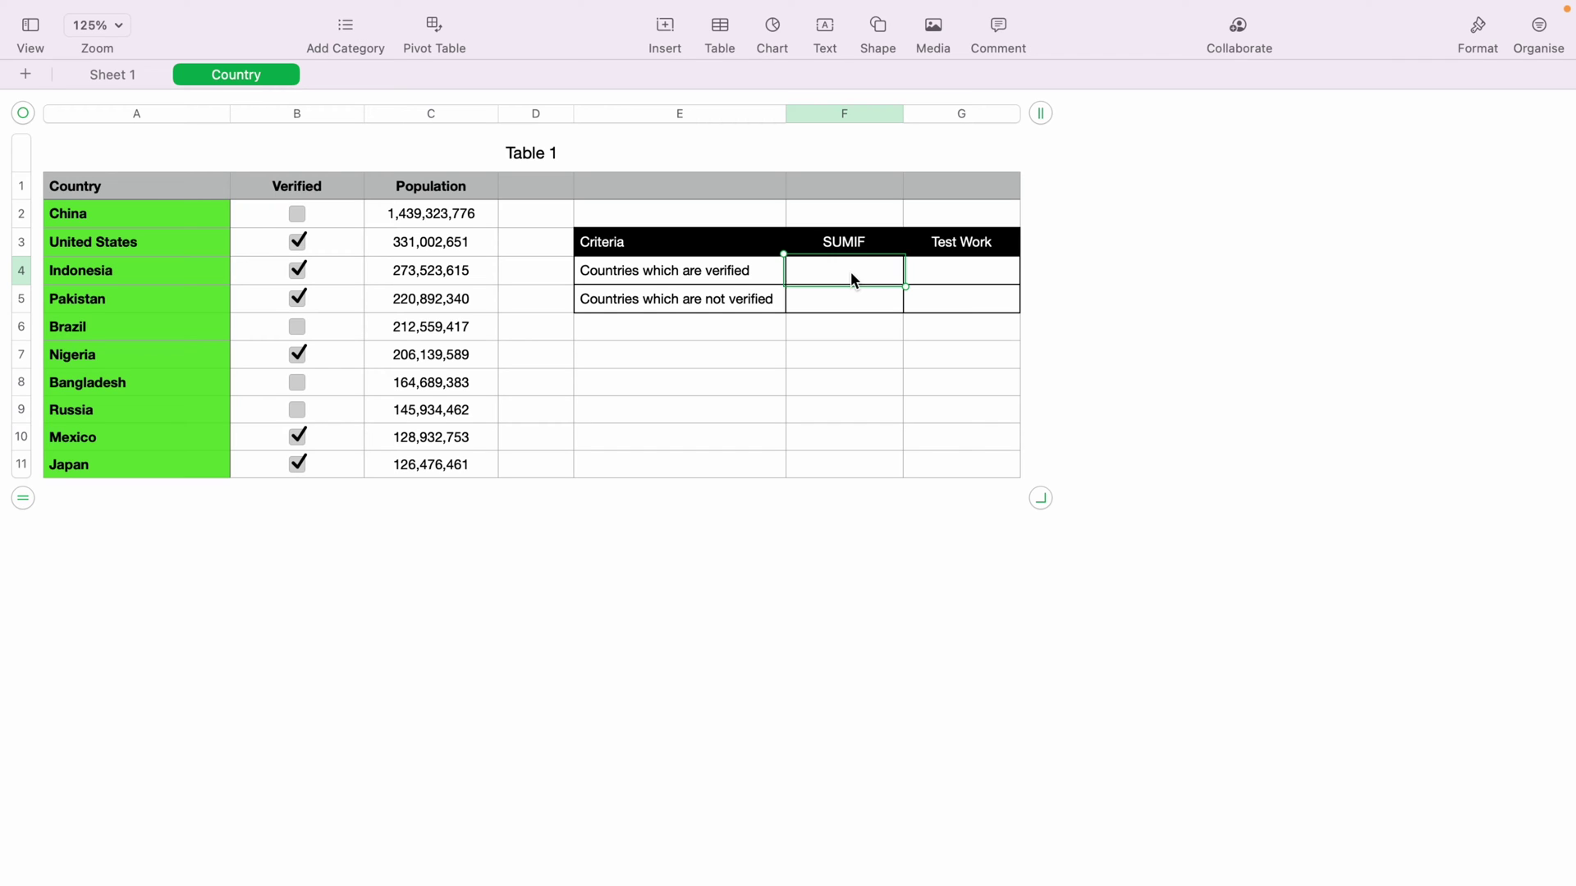
type("=")
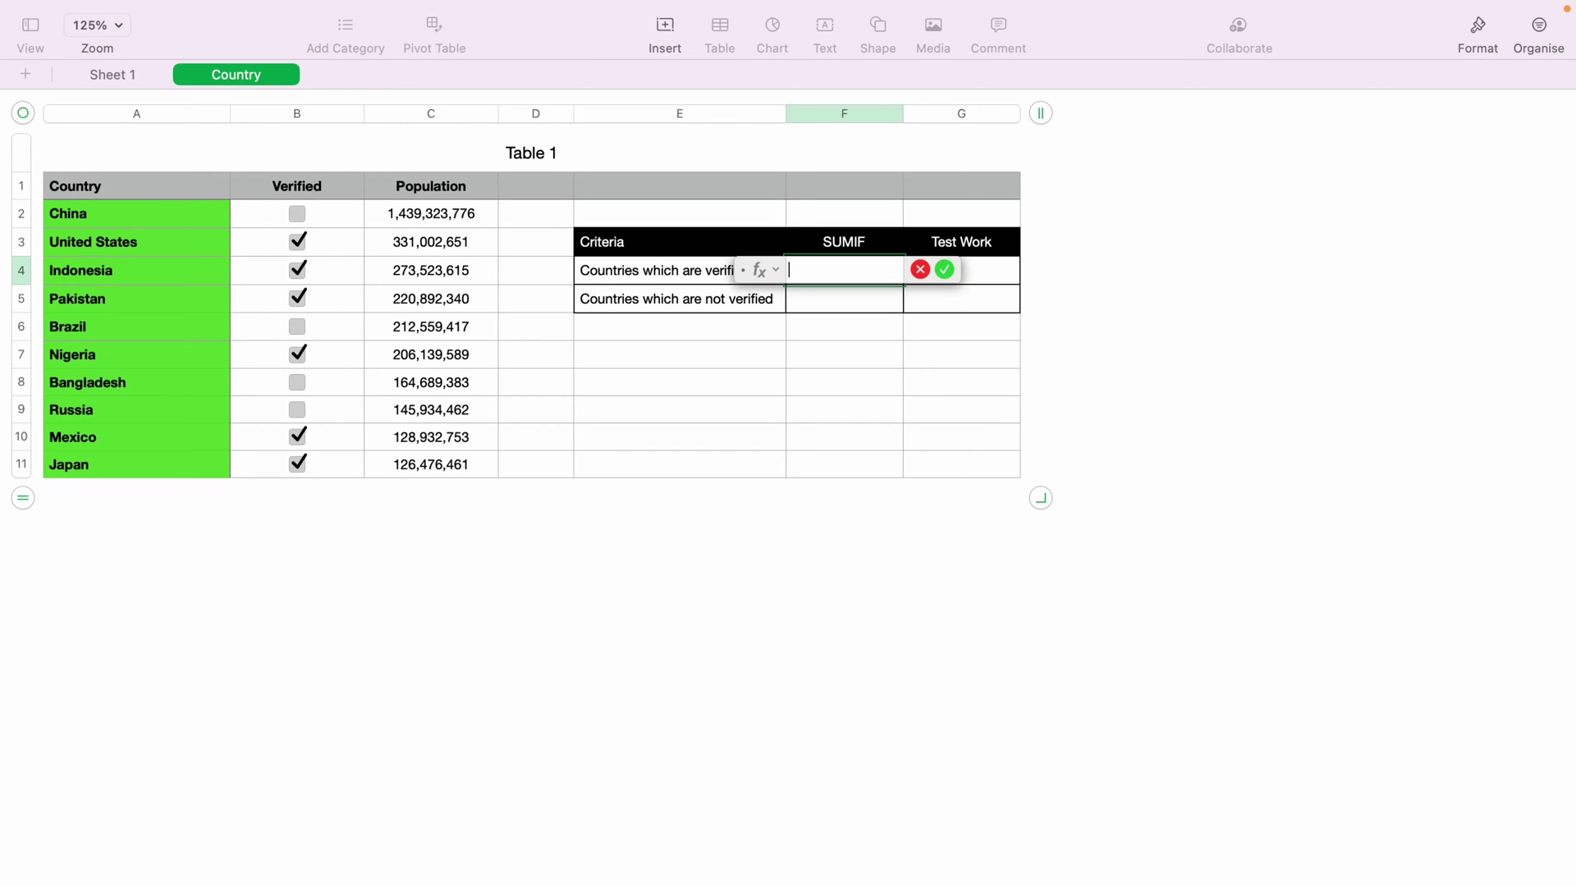
type("SUM")
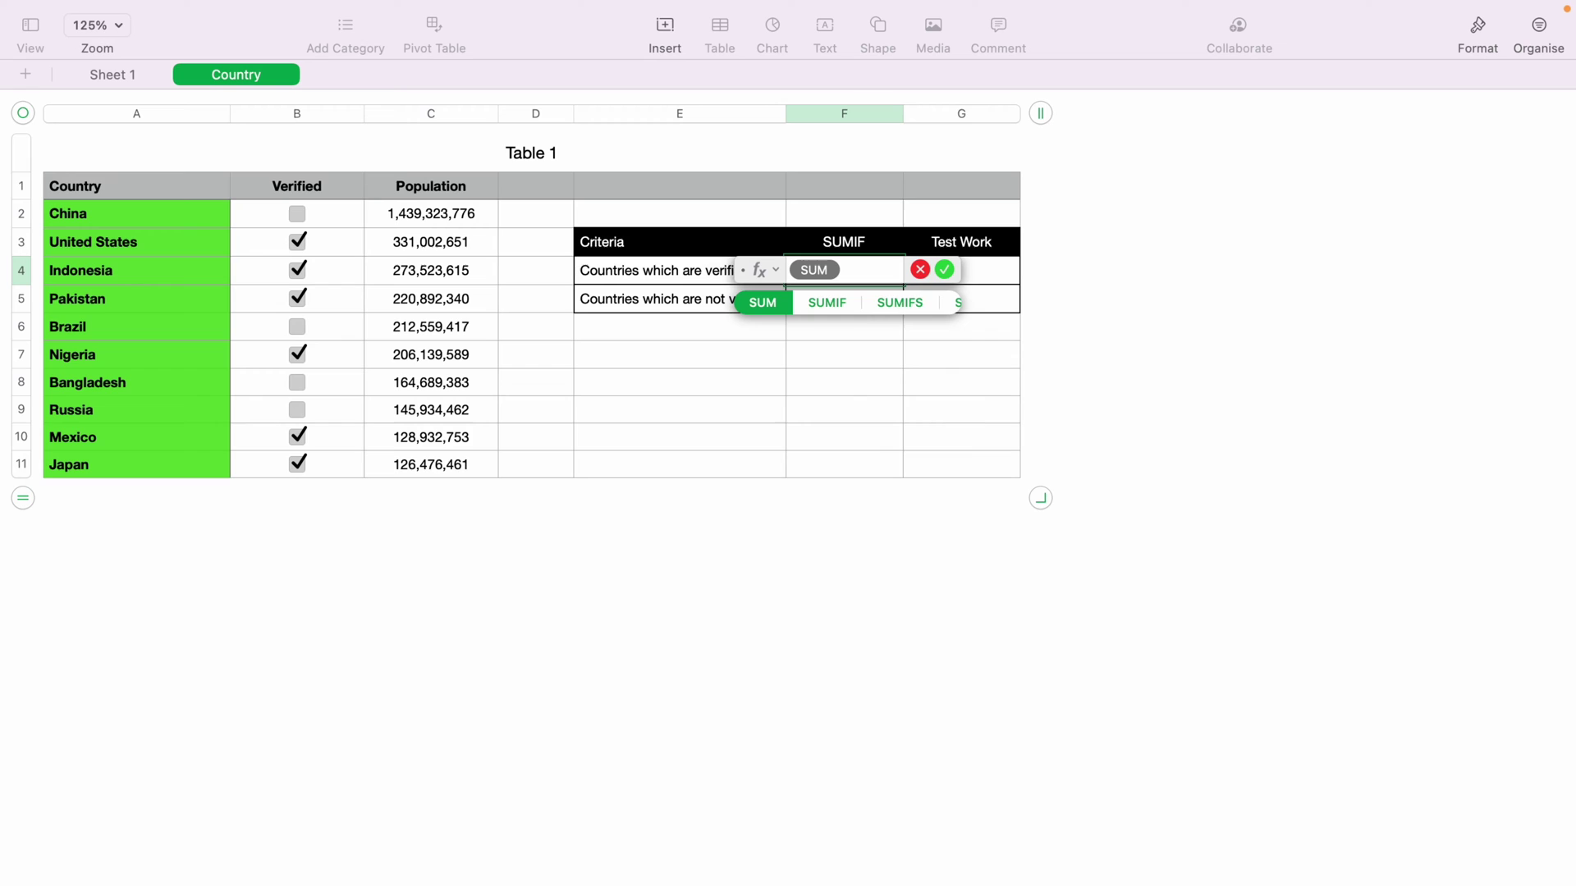
type("IF")
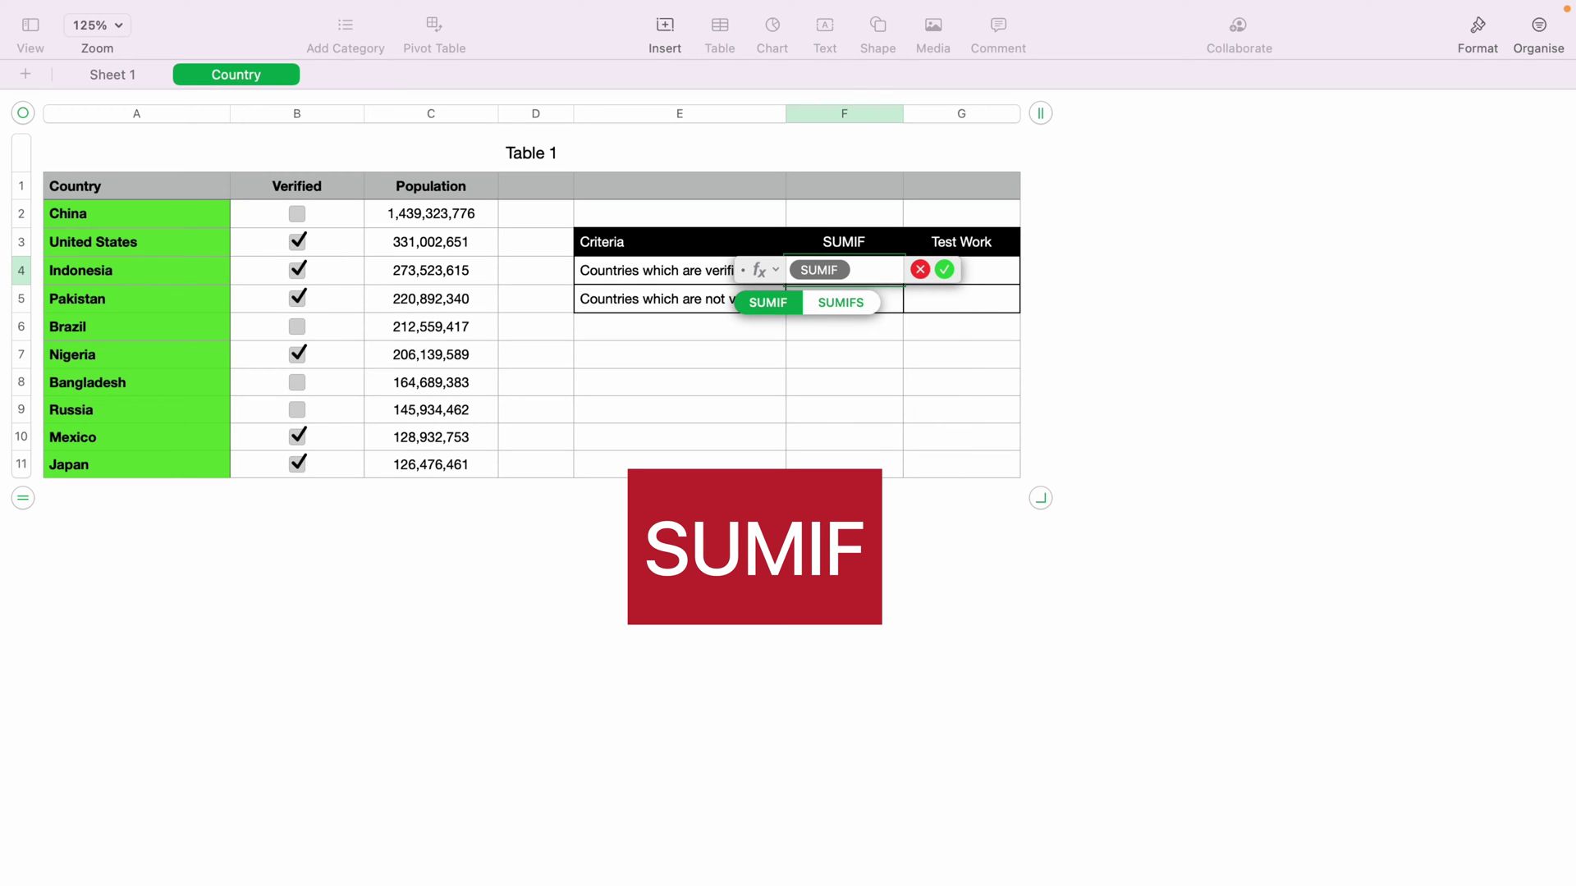
type("(")
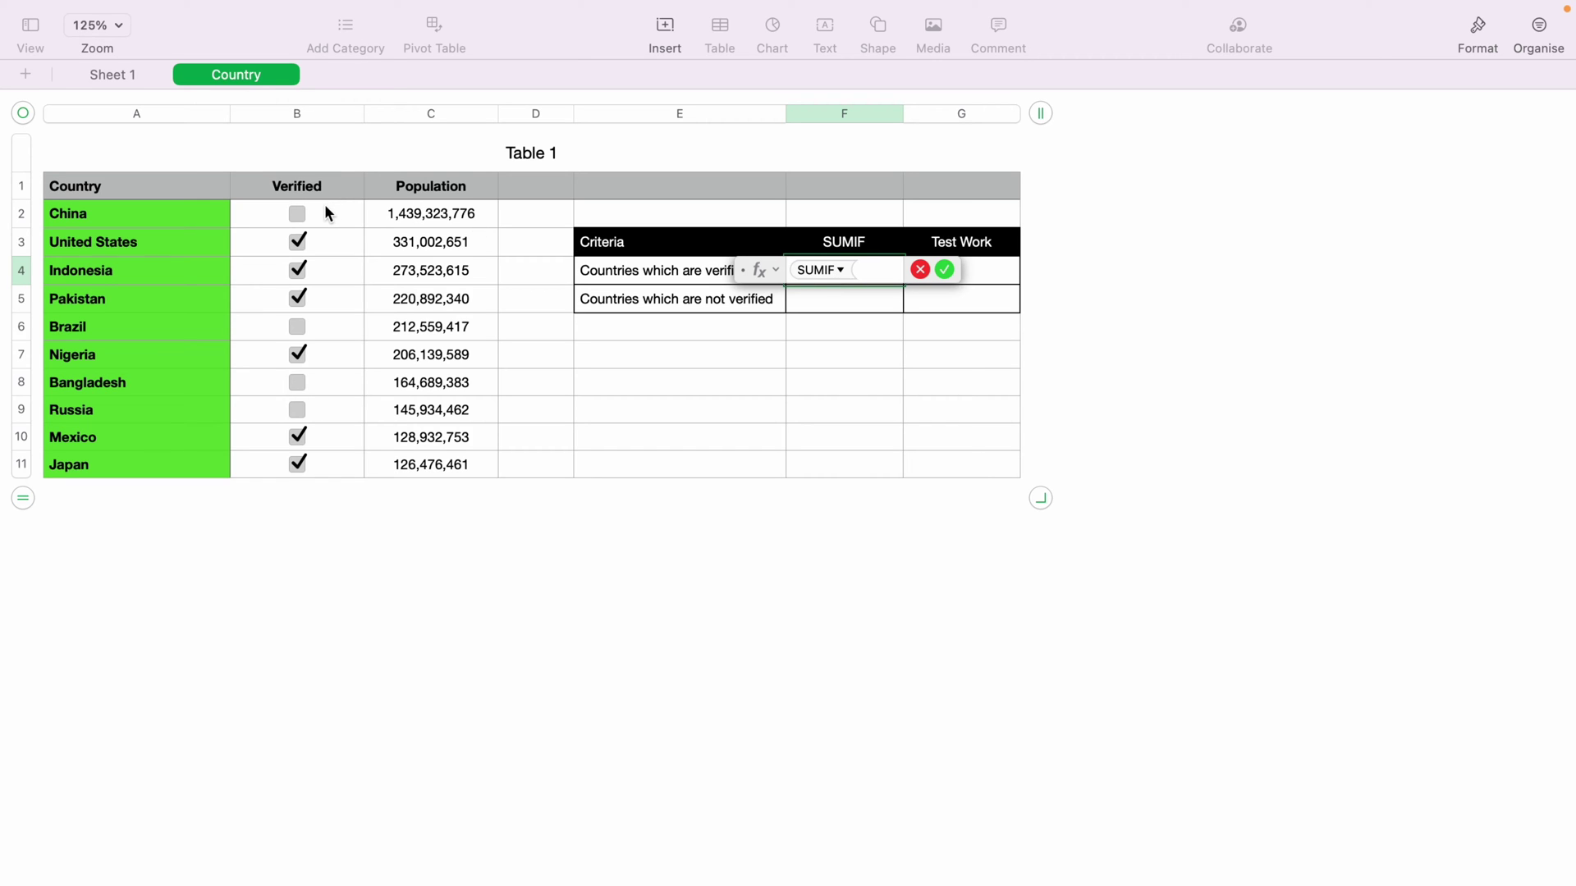
left_click_drag(326, 213, 326, 465)
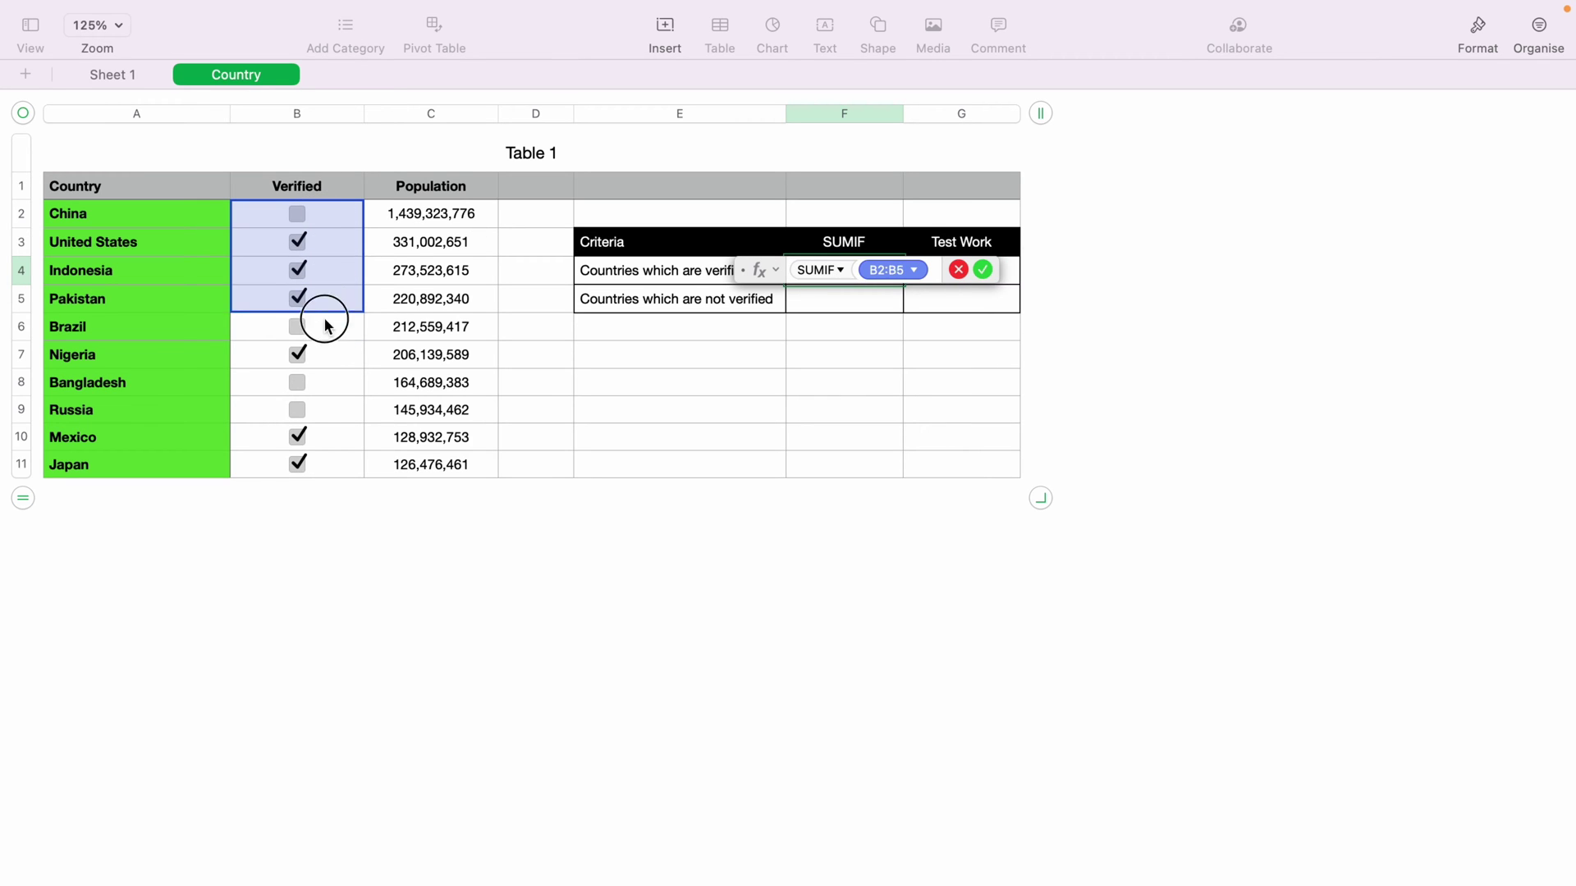
type(",")
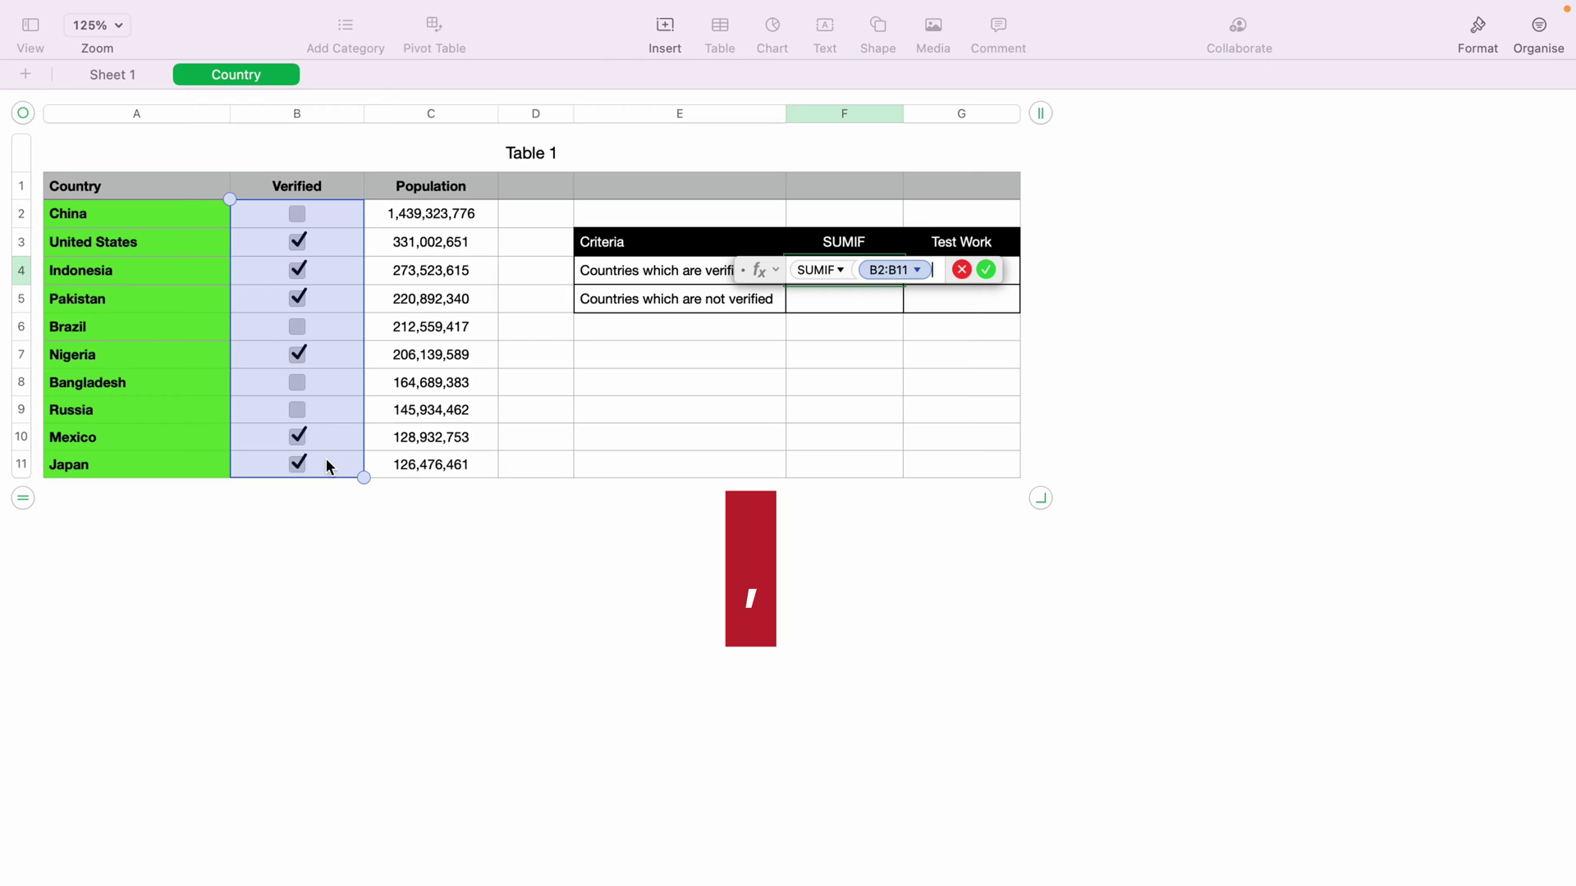
type("\"")
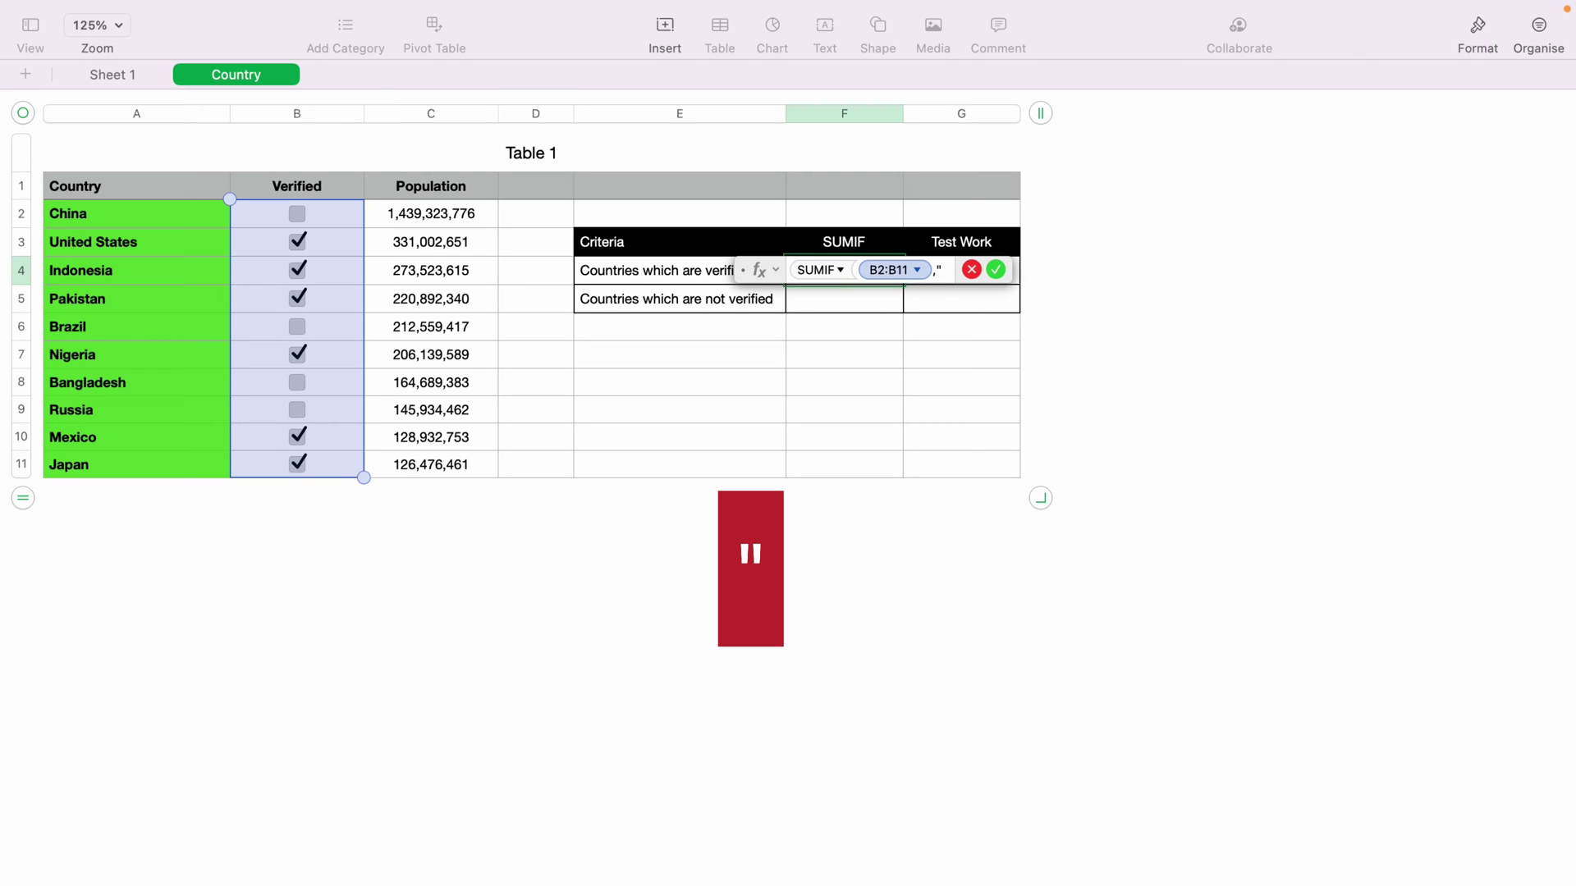
type("=")
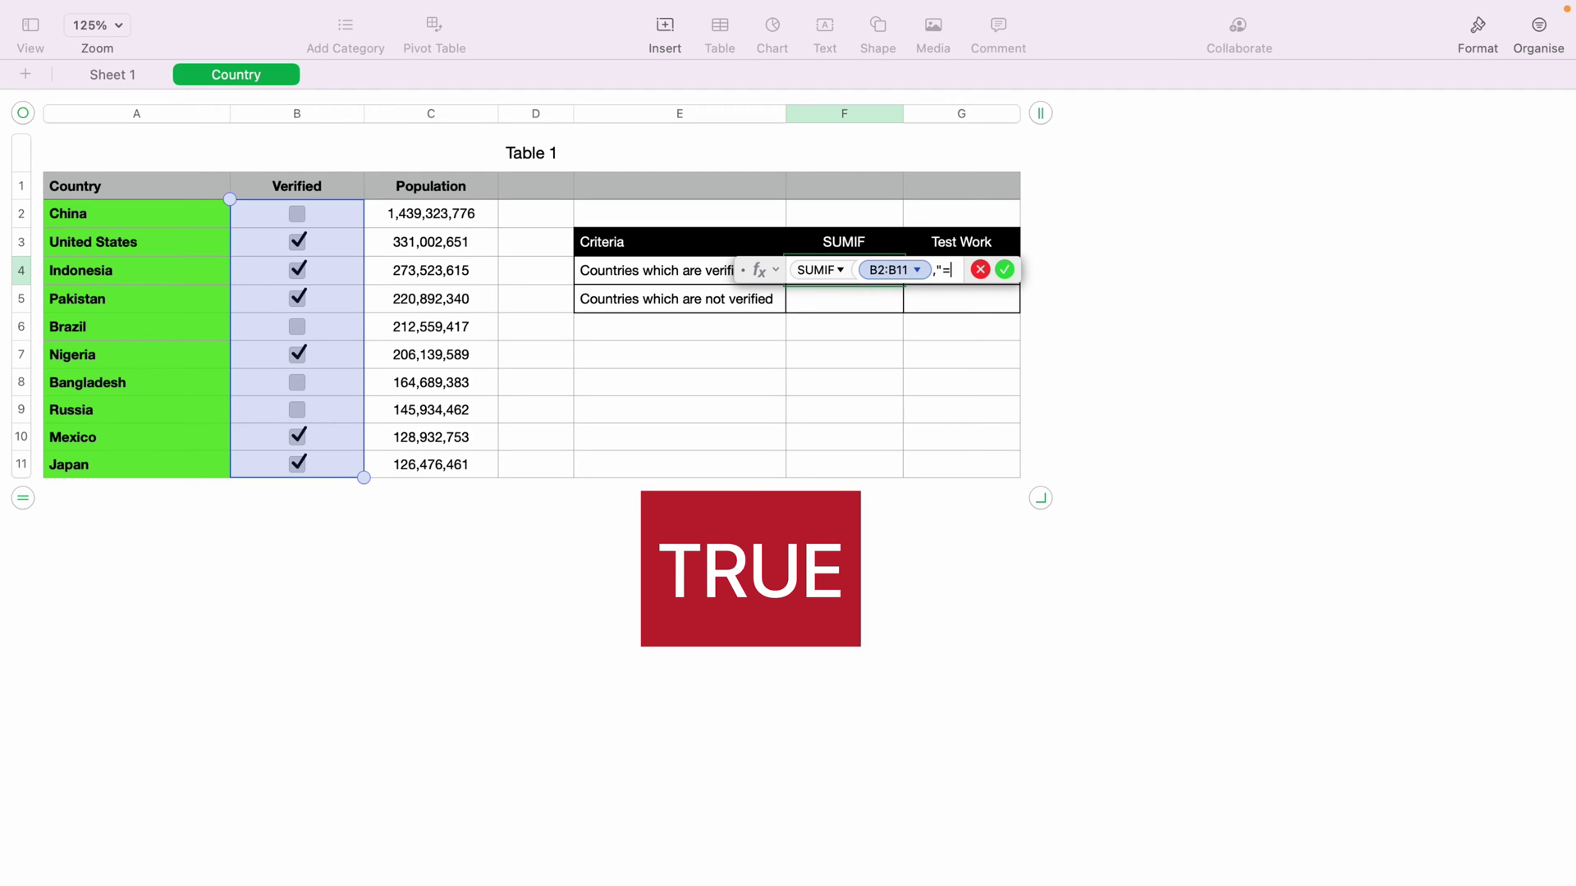
type("TRUE")
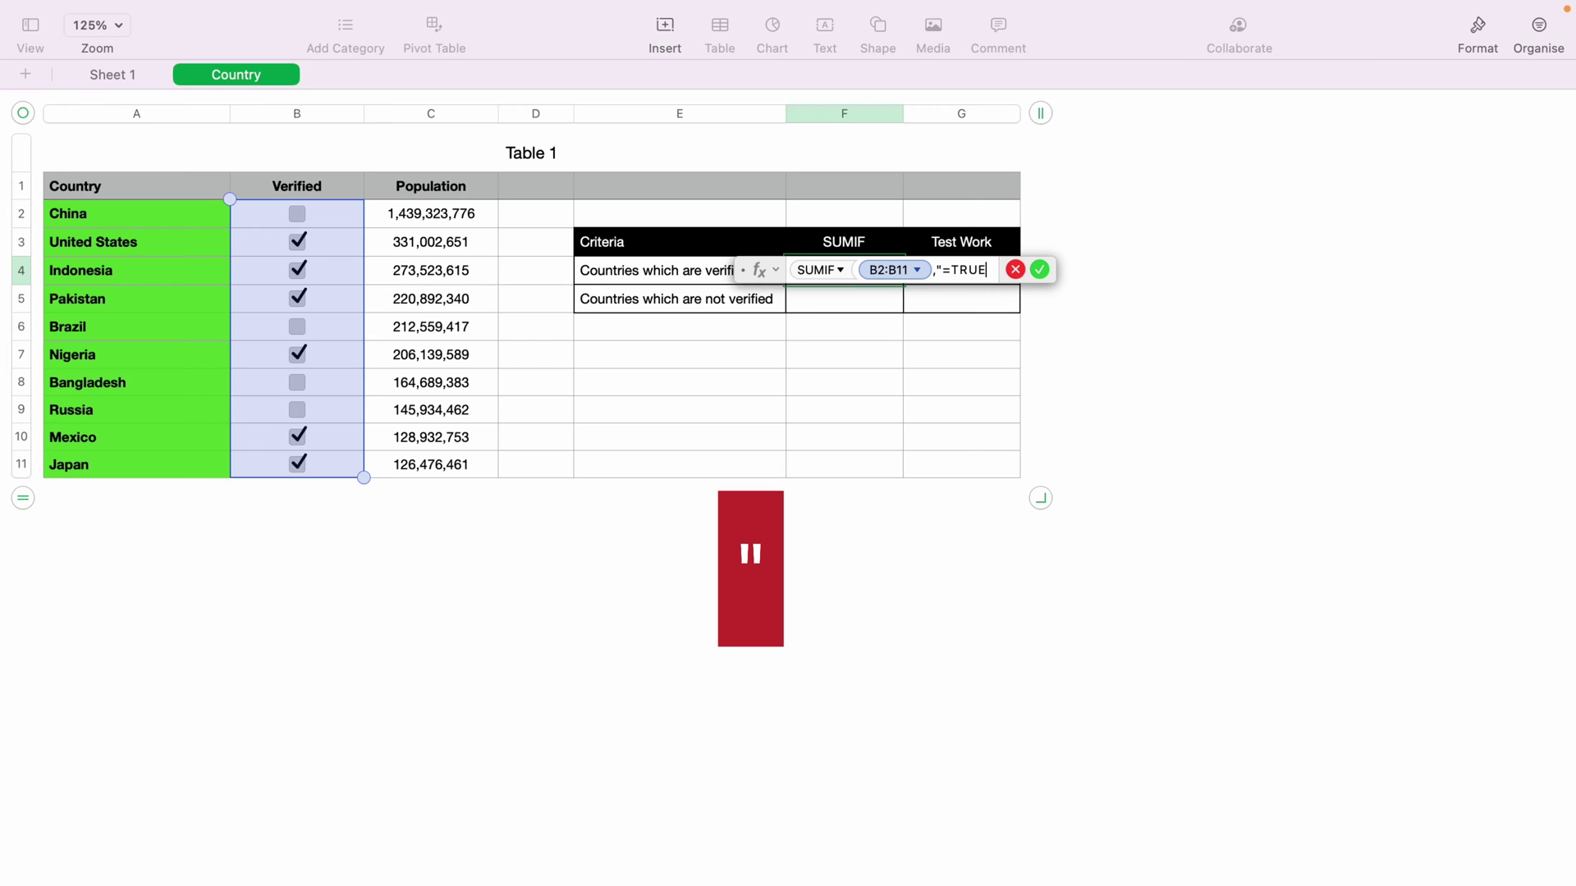
type("\",")
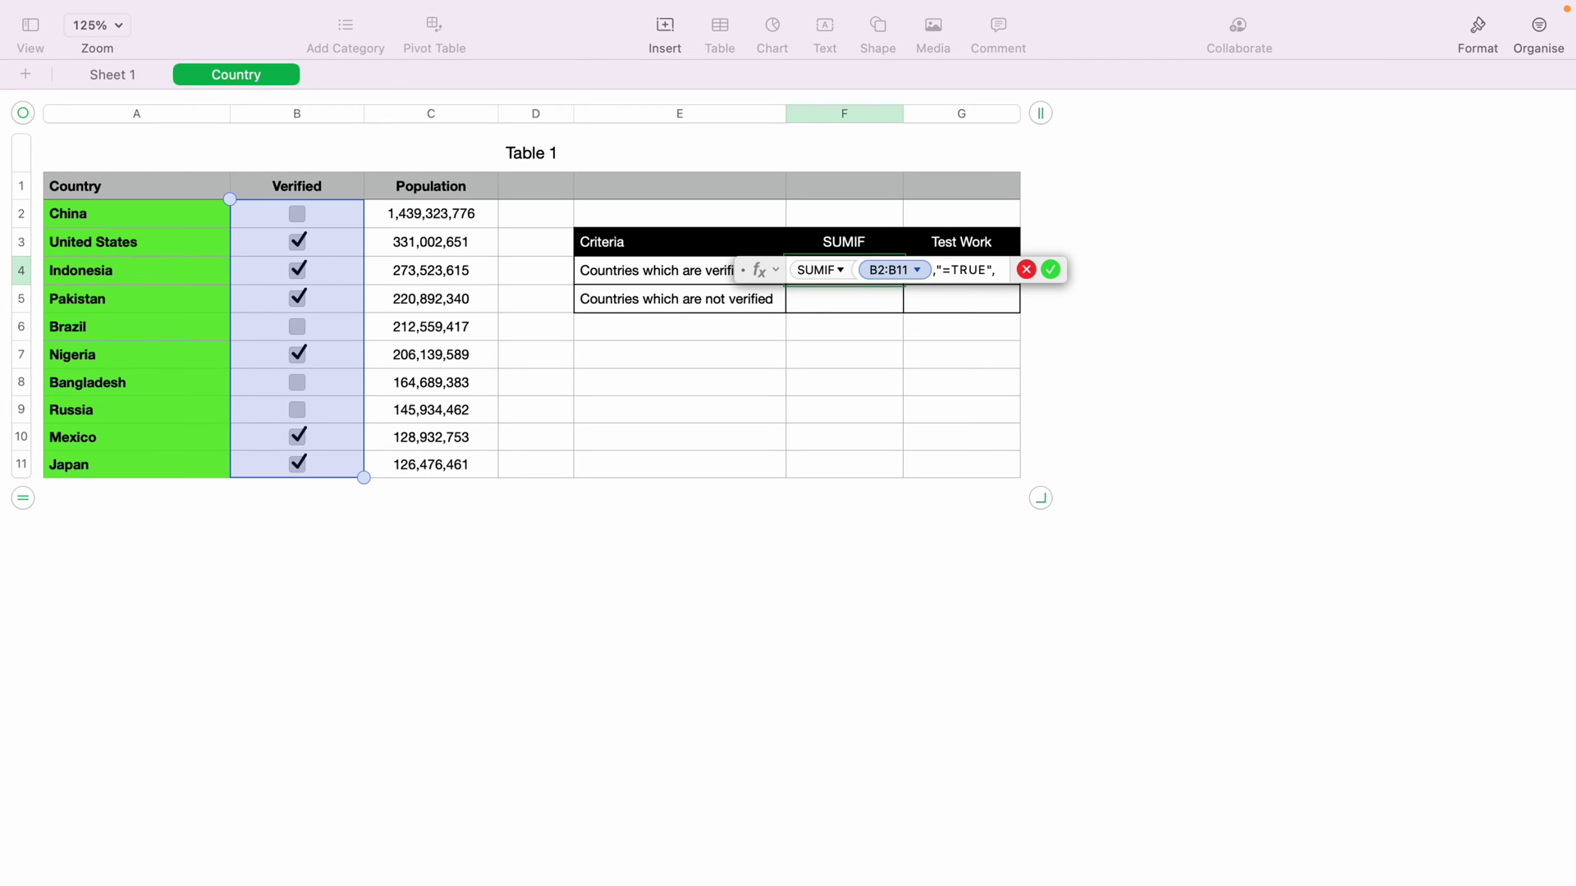
left_click(449, 219)
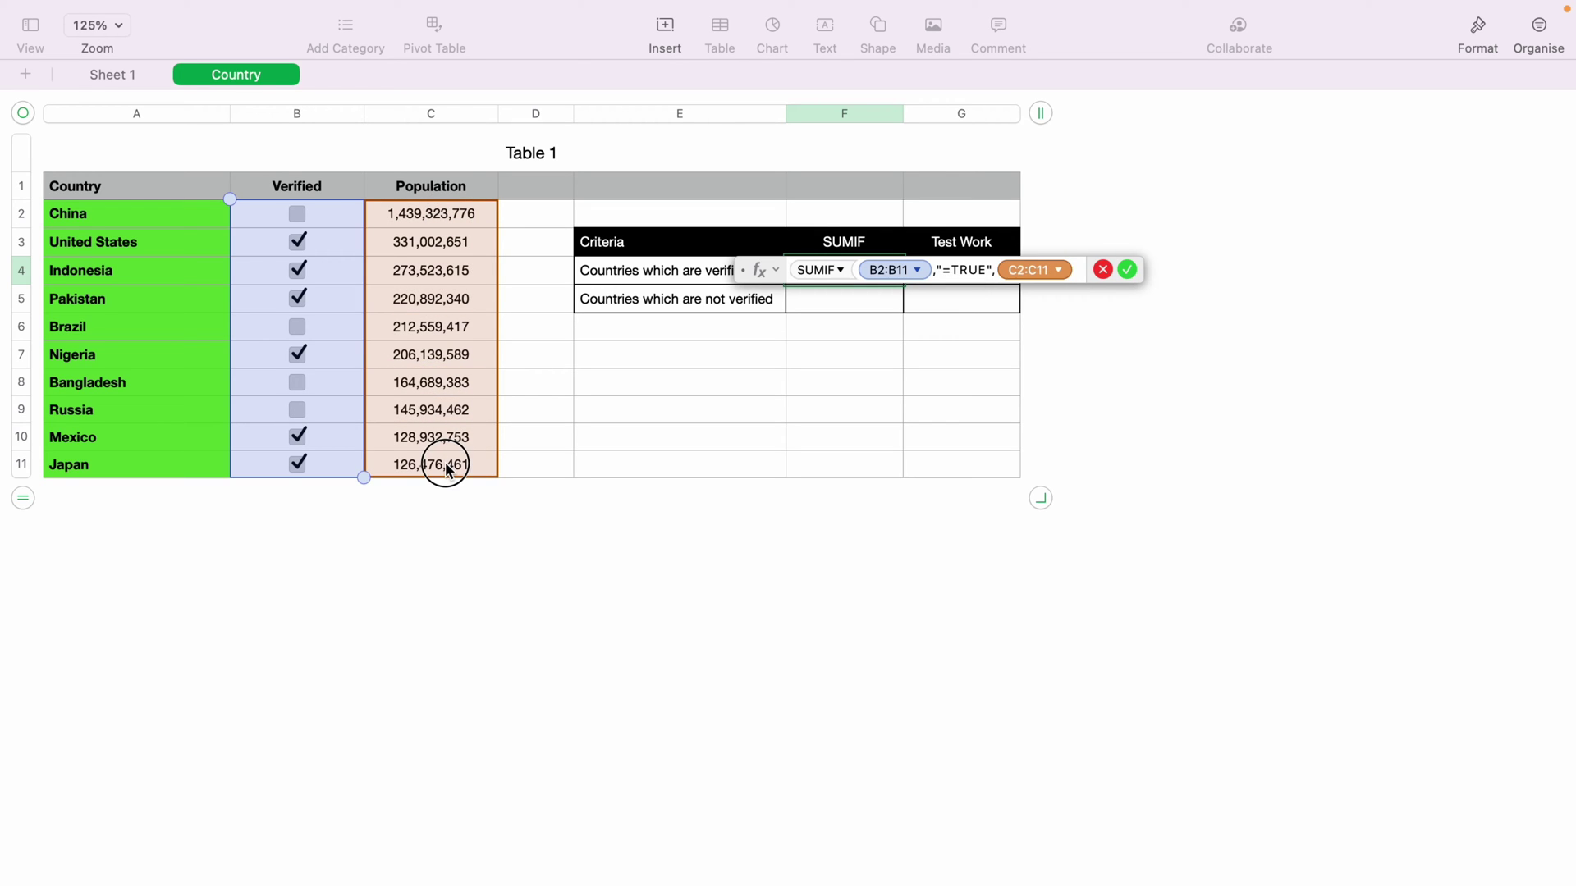
left_click_drag(450, 218, 452, 470)
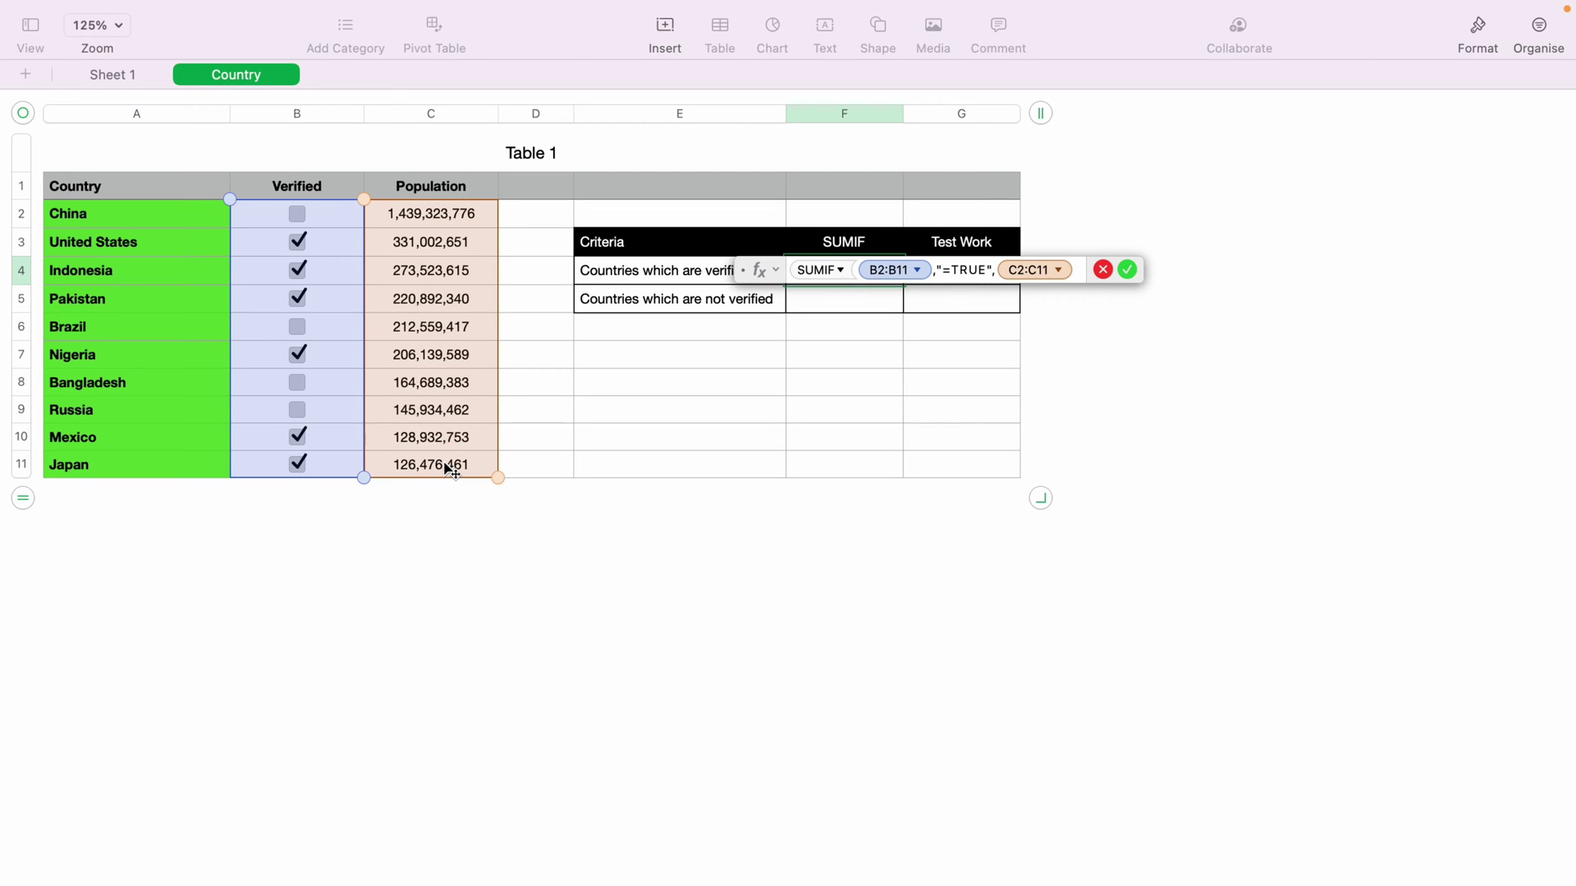
type("))")
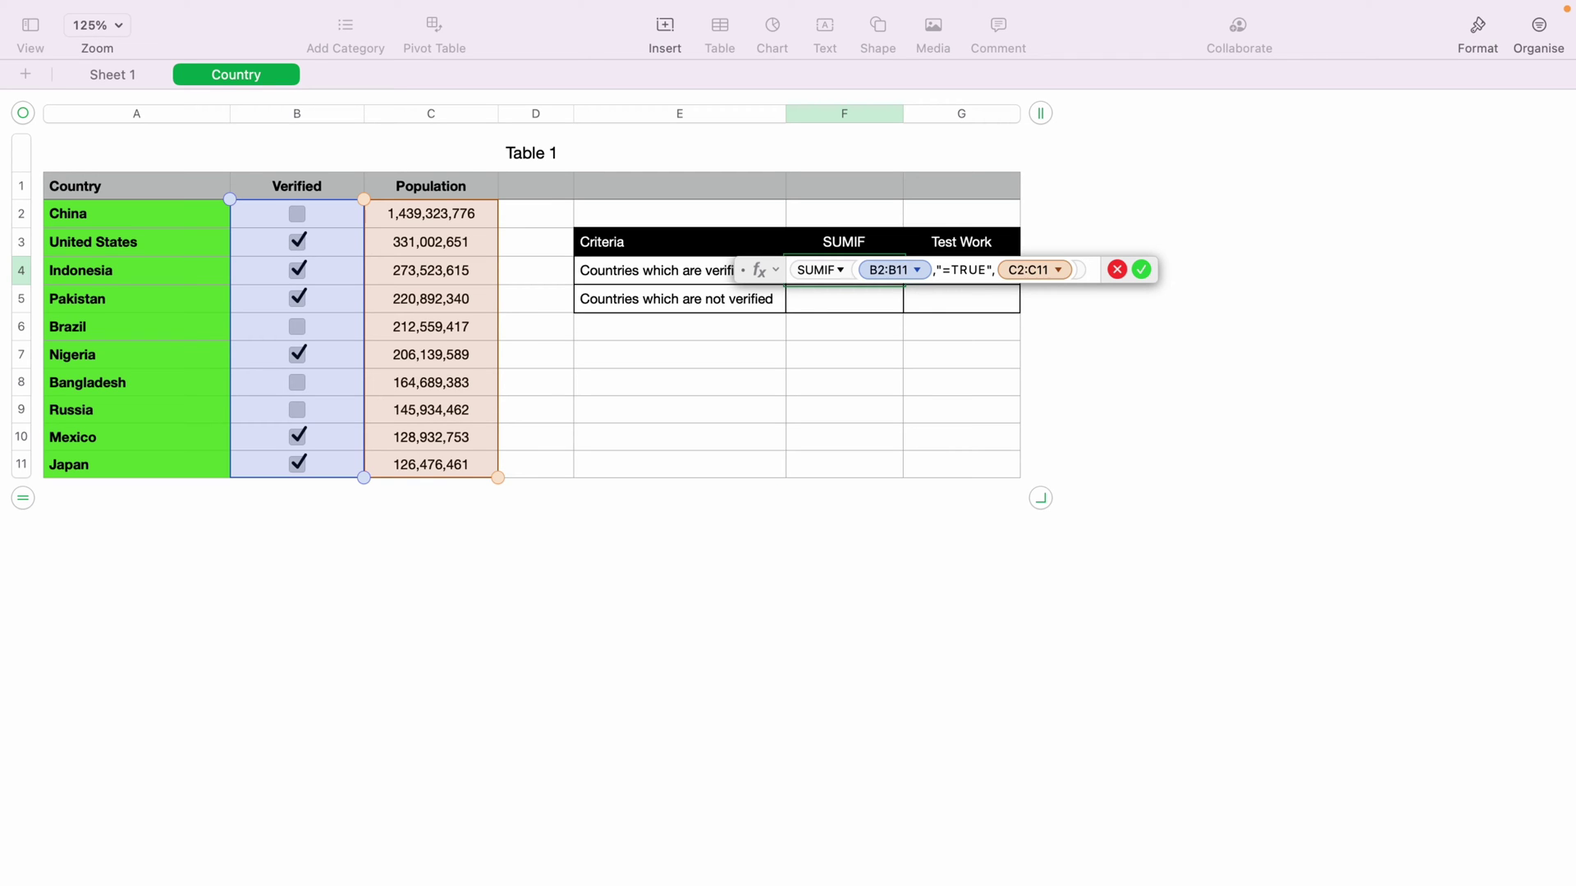
key("Return")
Format the SUMIF and Test Work result cells as numbers with thousands separators, centred.
left_click_drag(879, 269, 958, 300)
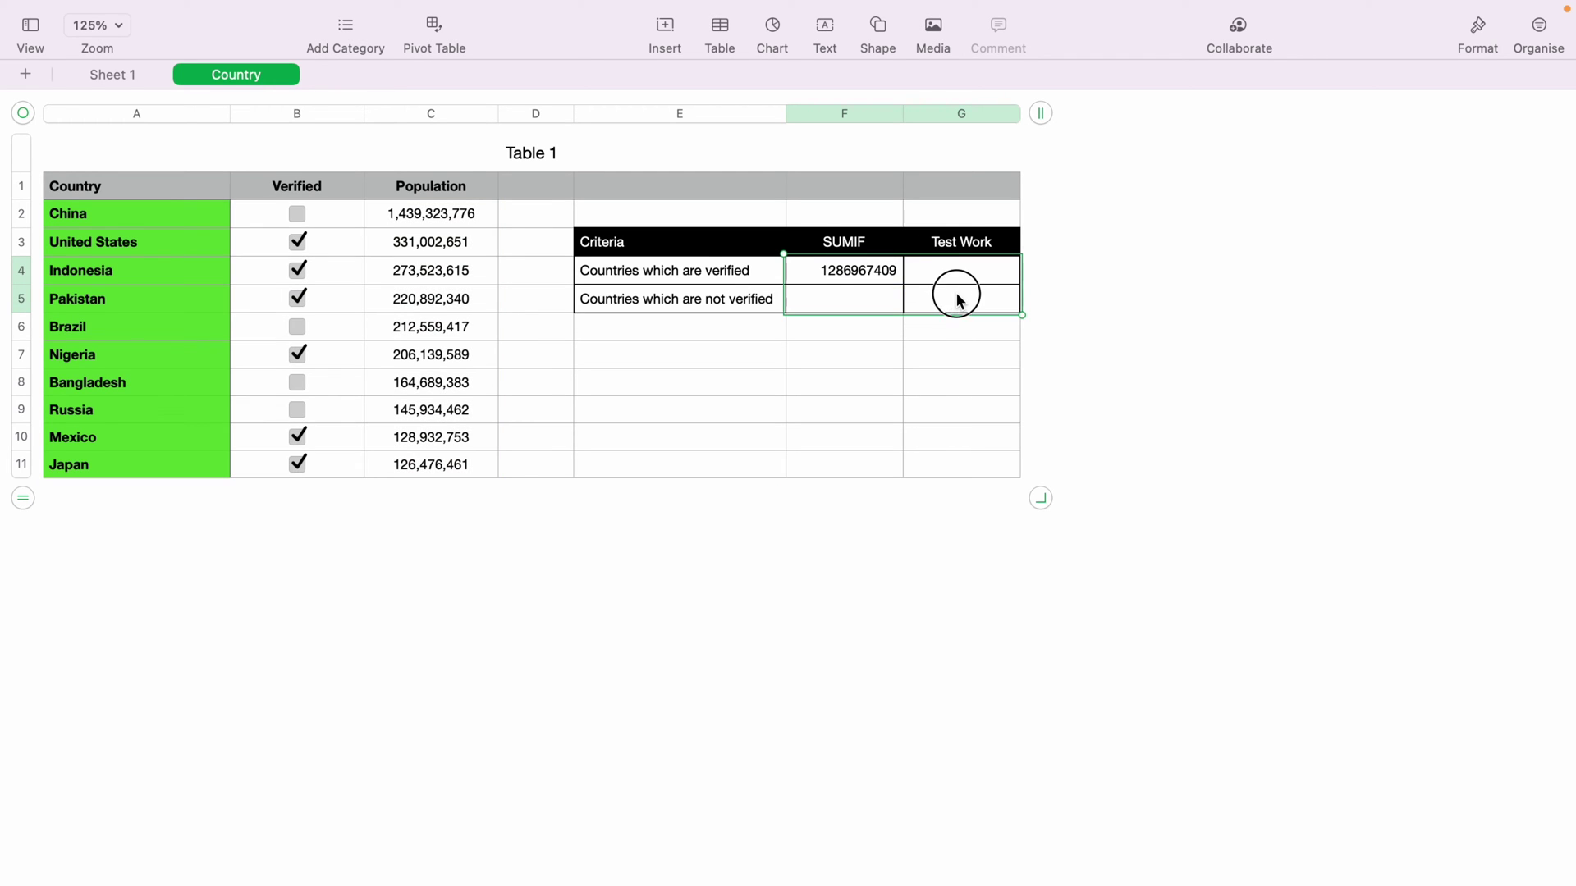
left_click(1476, 33)
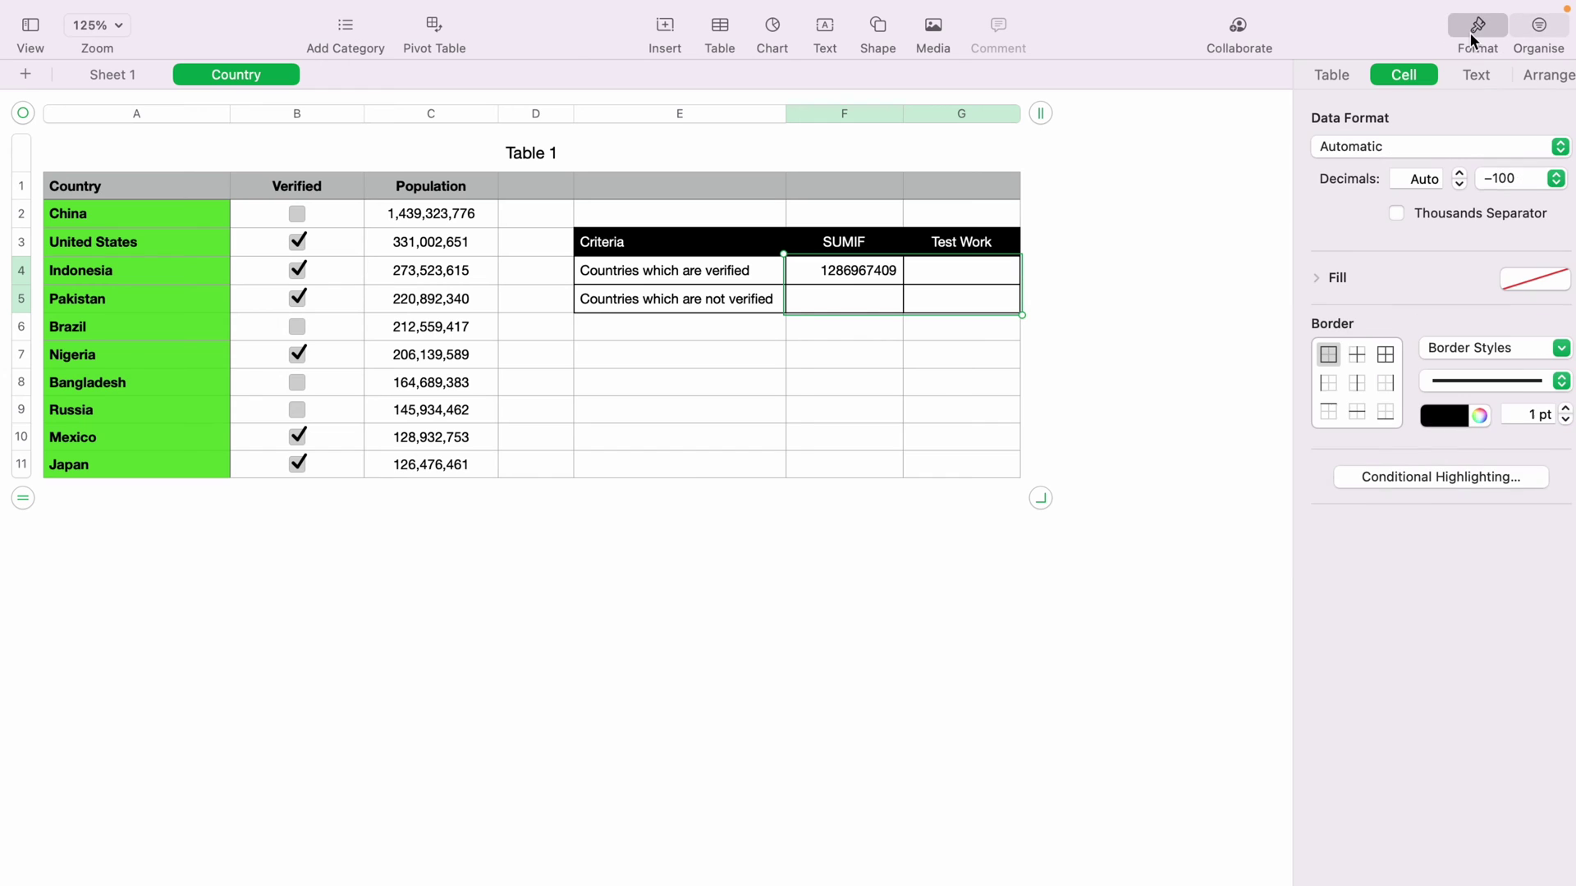
left_click(1393, 147)
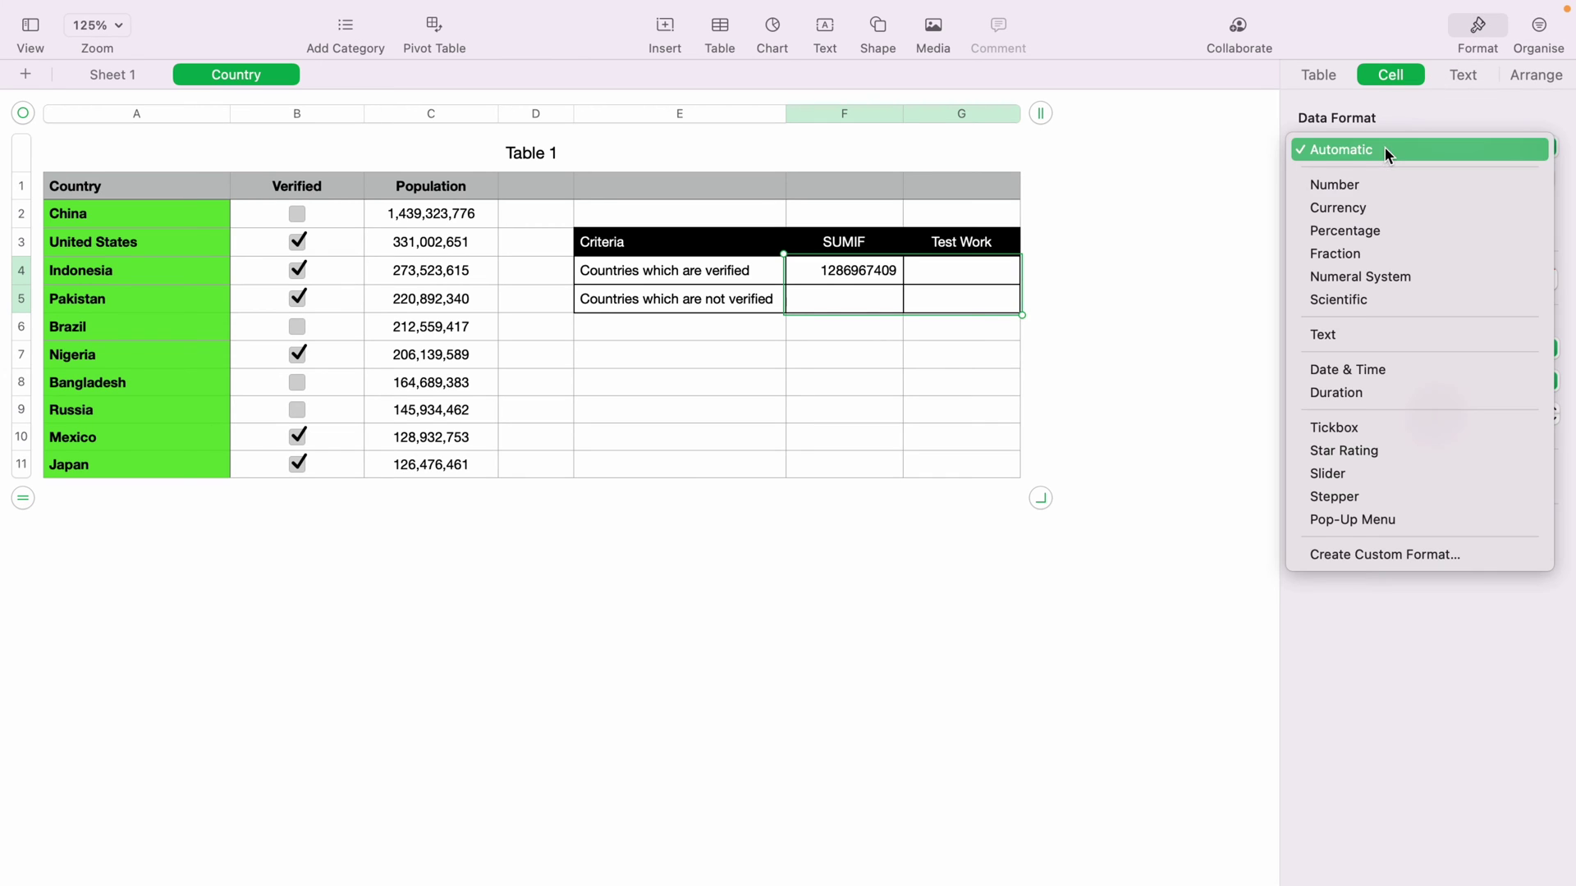
left_click(1355, 184)
left_click(1384, 214)
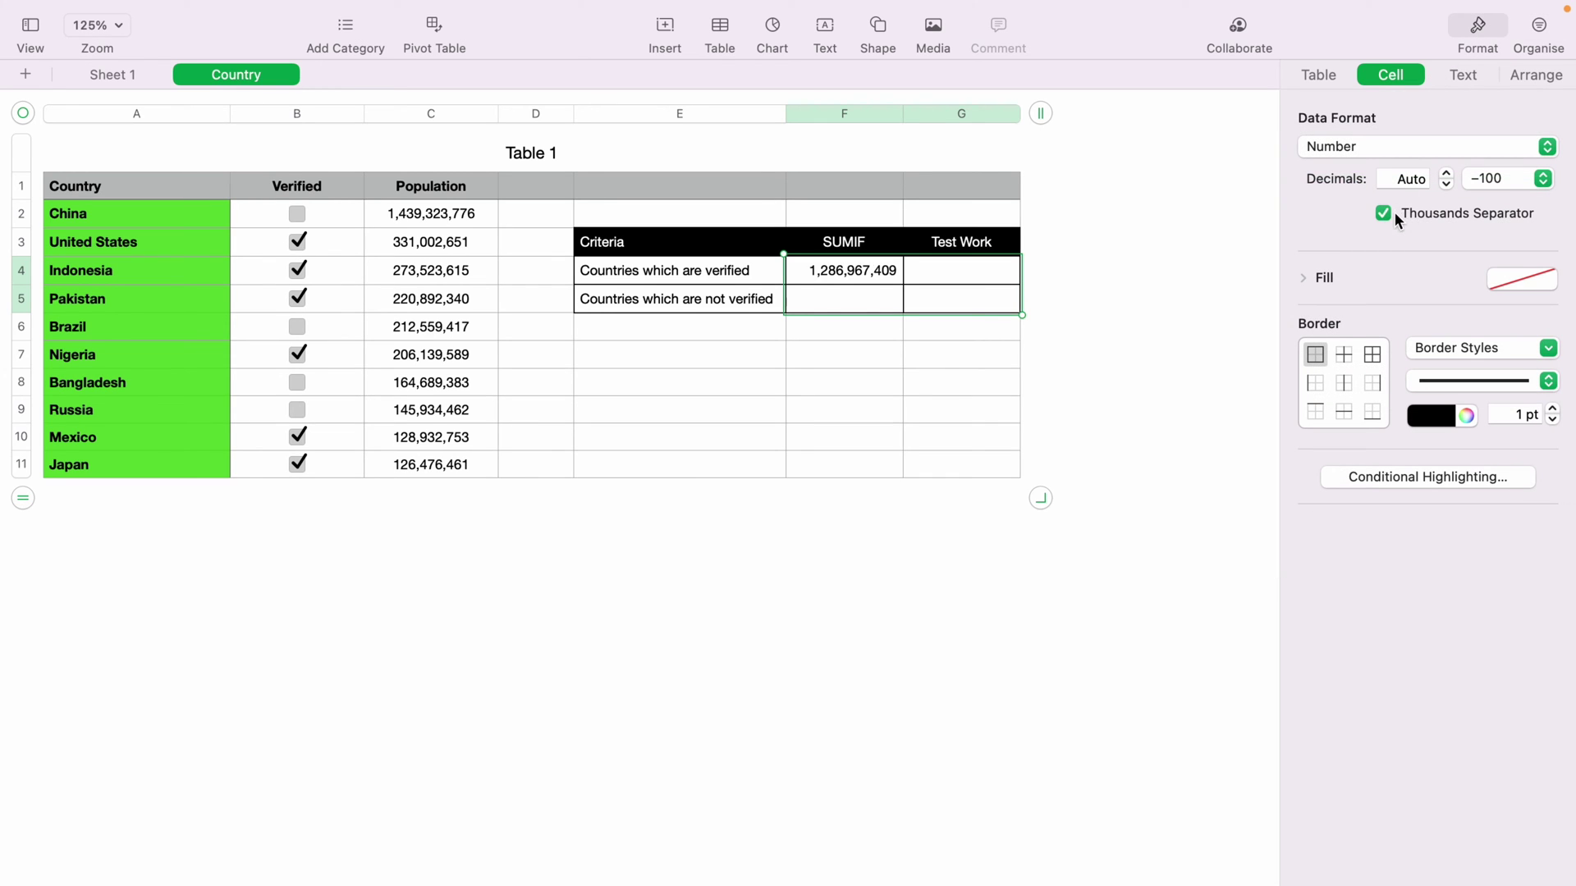
left_click(1462, 75)
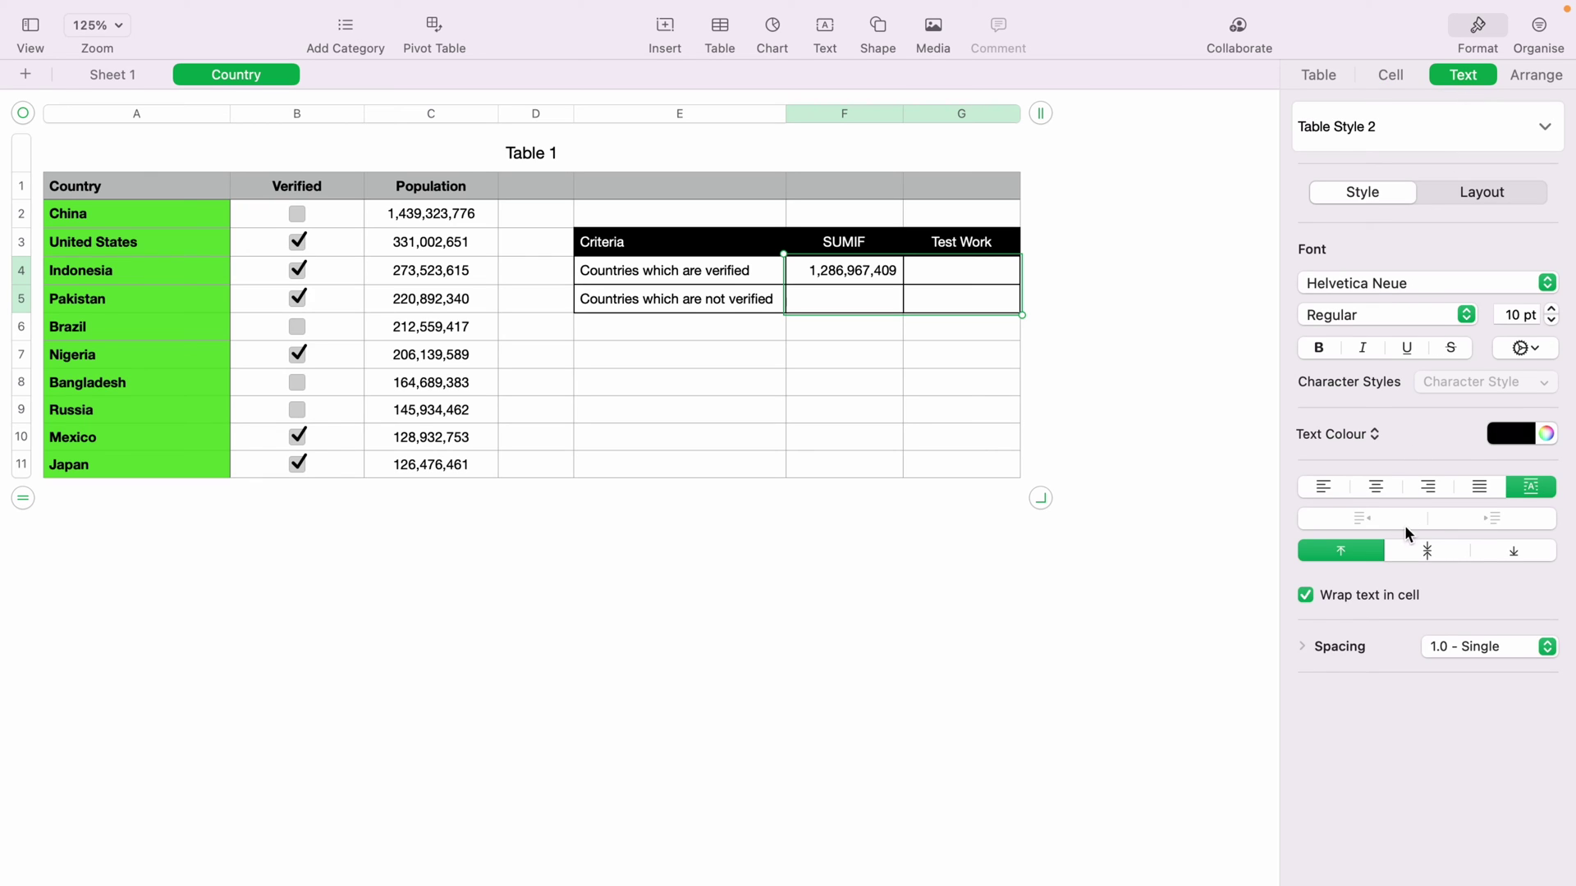
left_click(1376, 489)
left_click(1478, 30)
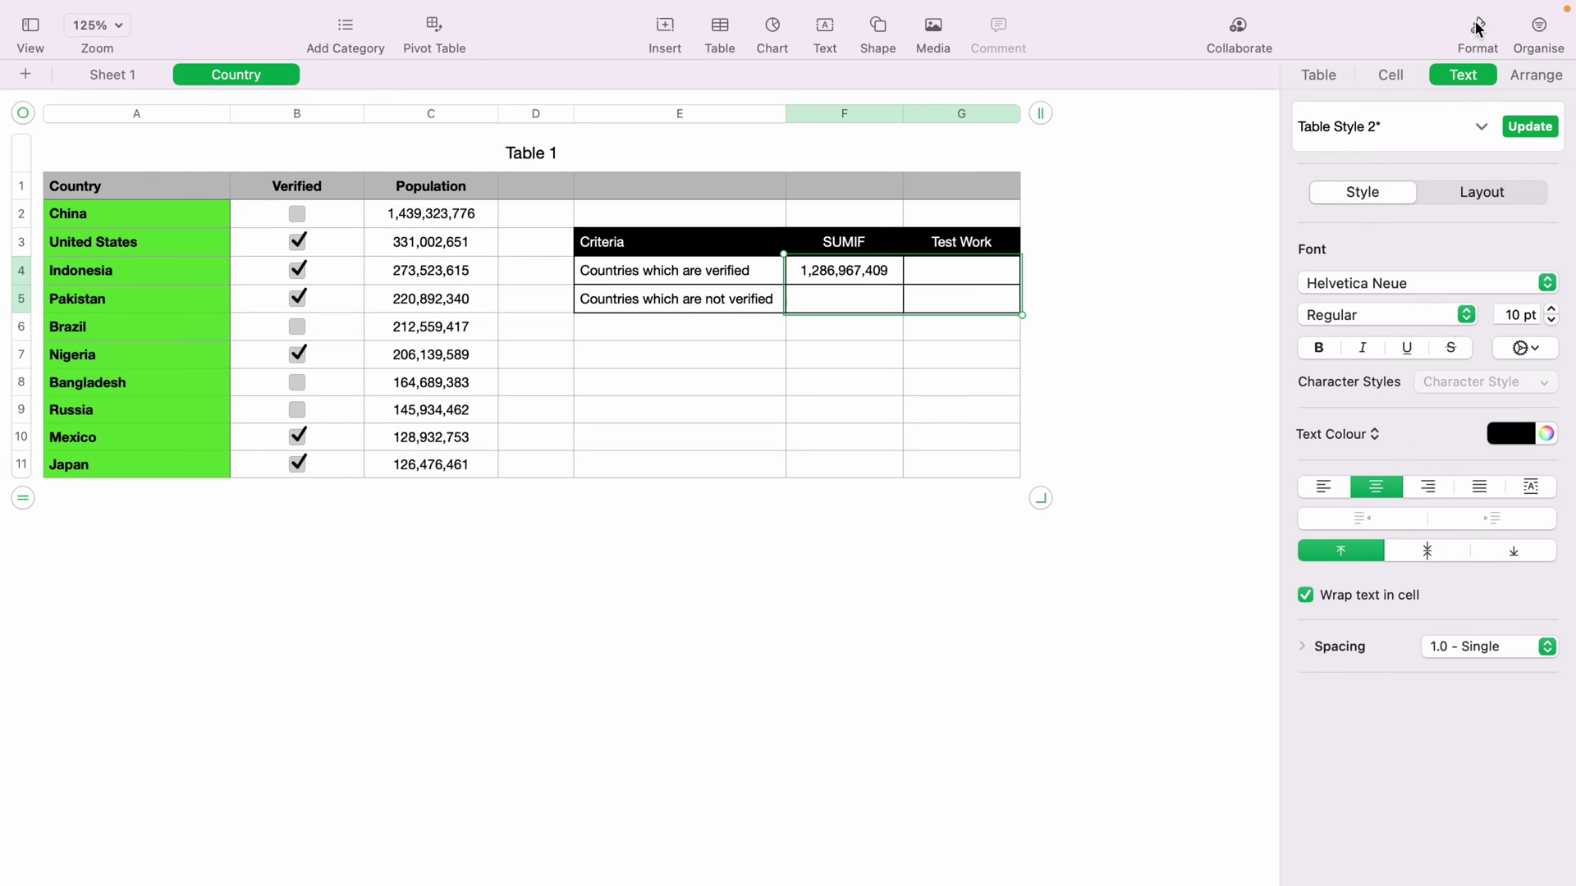
Select the Test Work cell beside the verified row for the manual check.
left_click(851, 384)
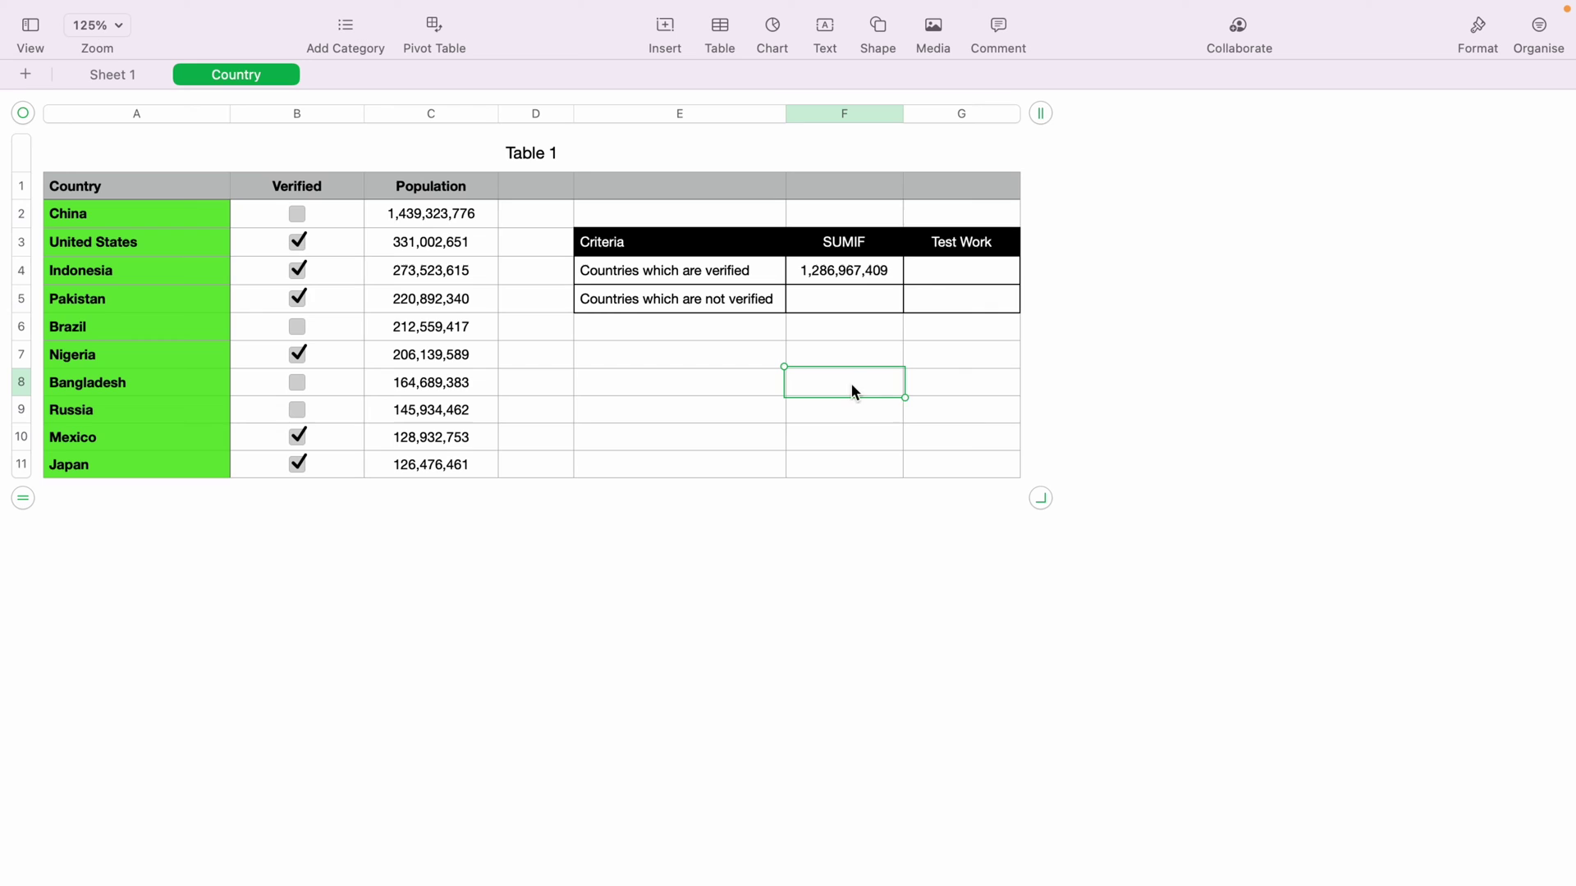
left_click(941, 266)
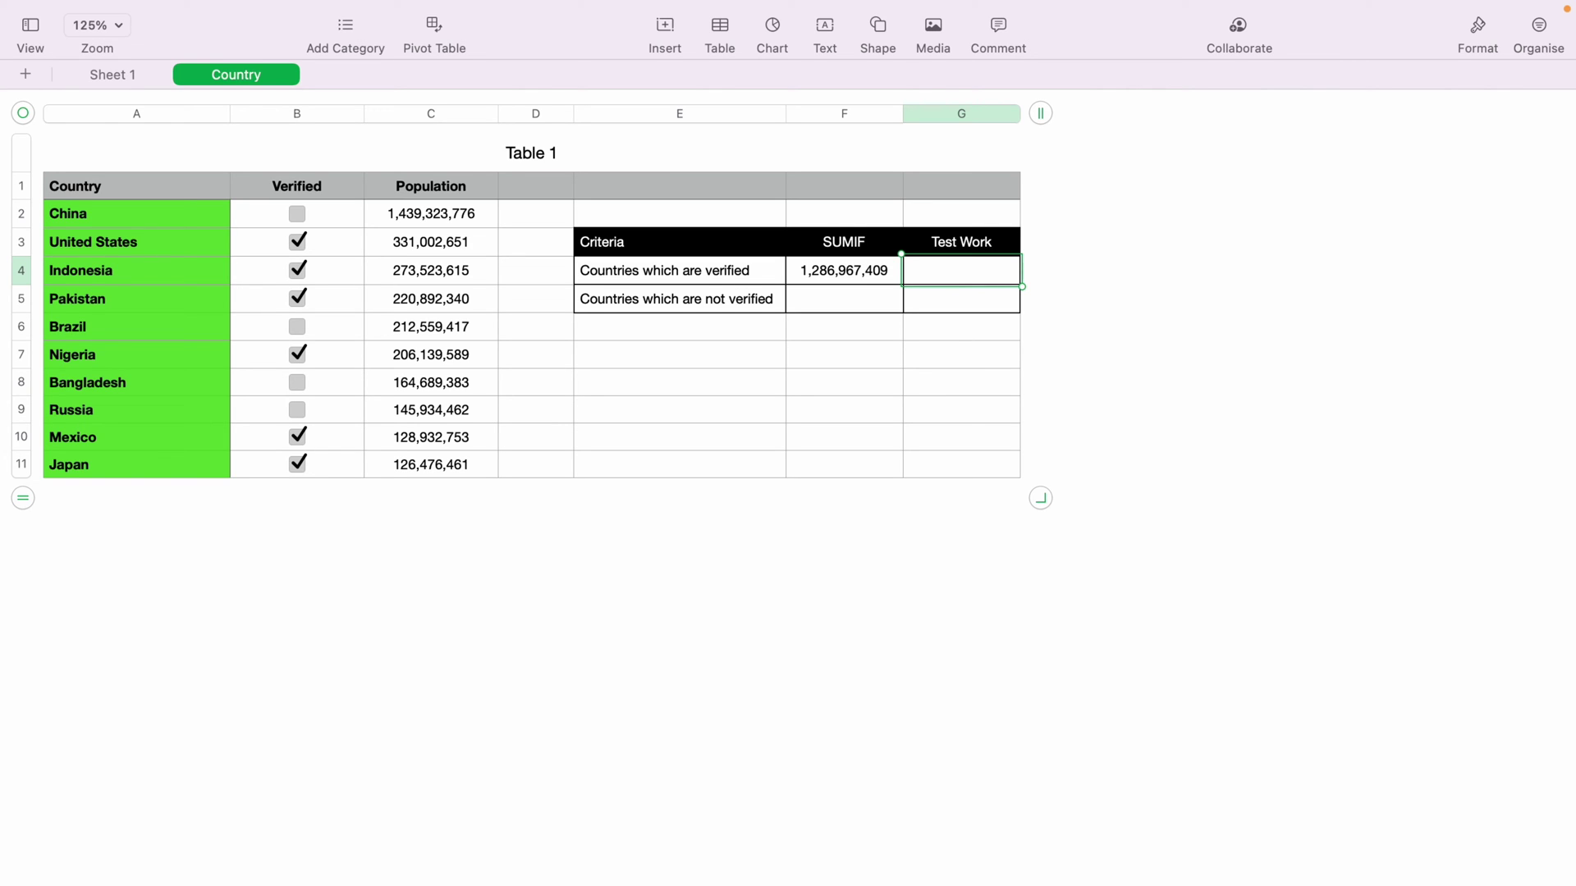
Add United States, Indonesia, Pakistan, Nigeria, Mexico and Japan populations, giving 1,286,967,409.
key("equal")
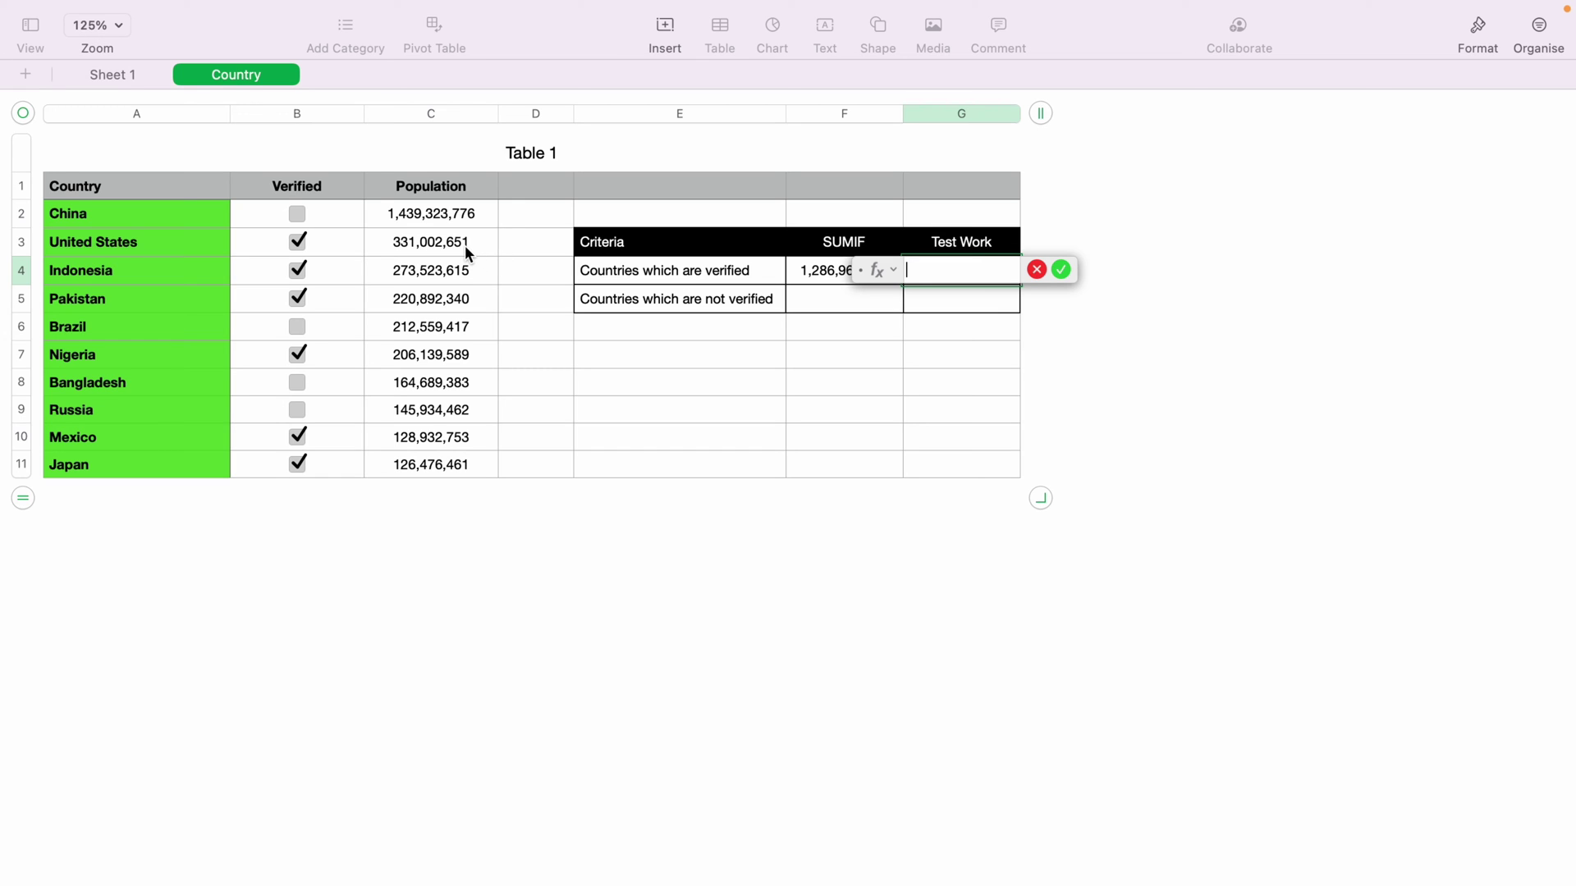
left_click(465, 245)
type("+")
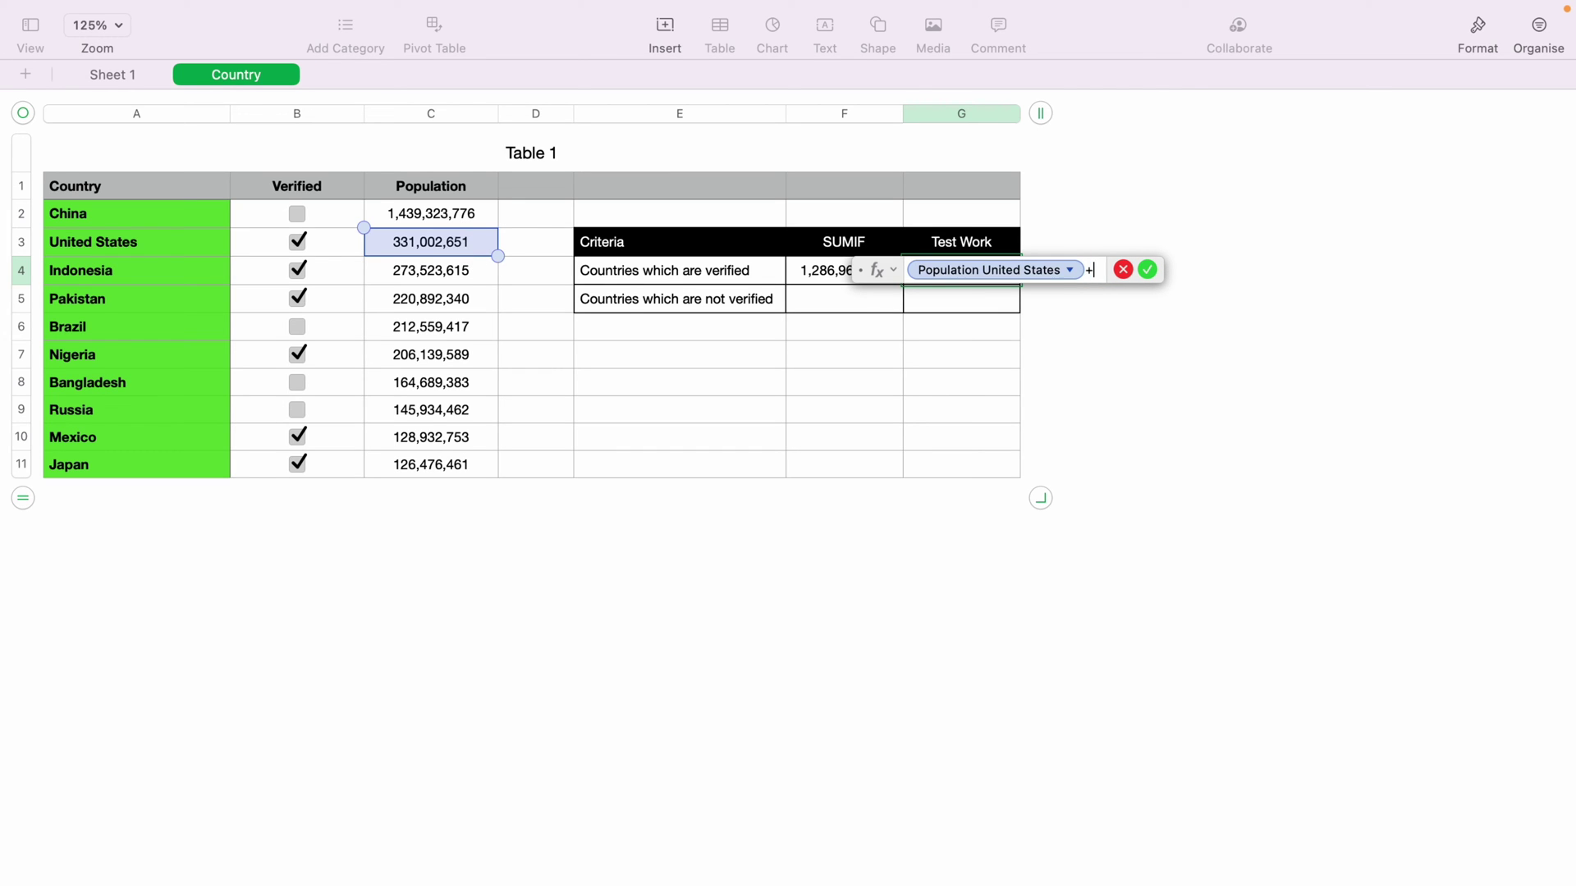
left_click(460, 273)
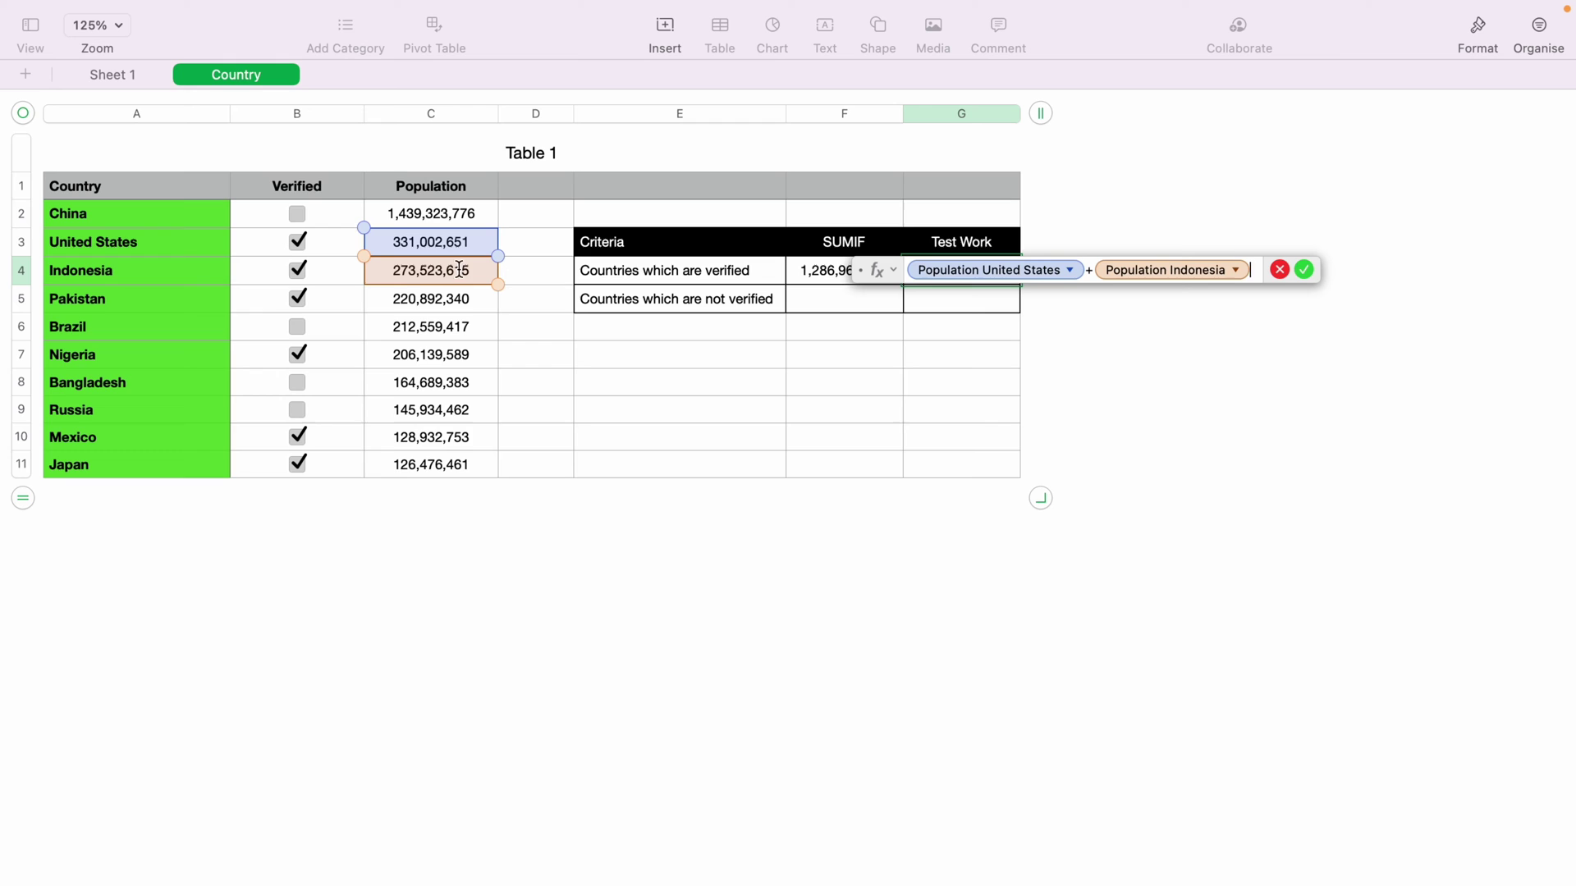
type("+")
left_click(451, 299)
type("+Population Pakistan+")
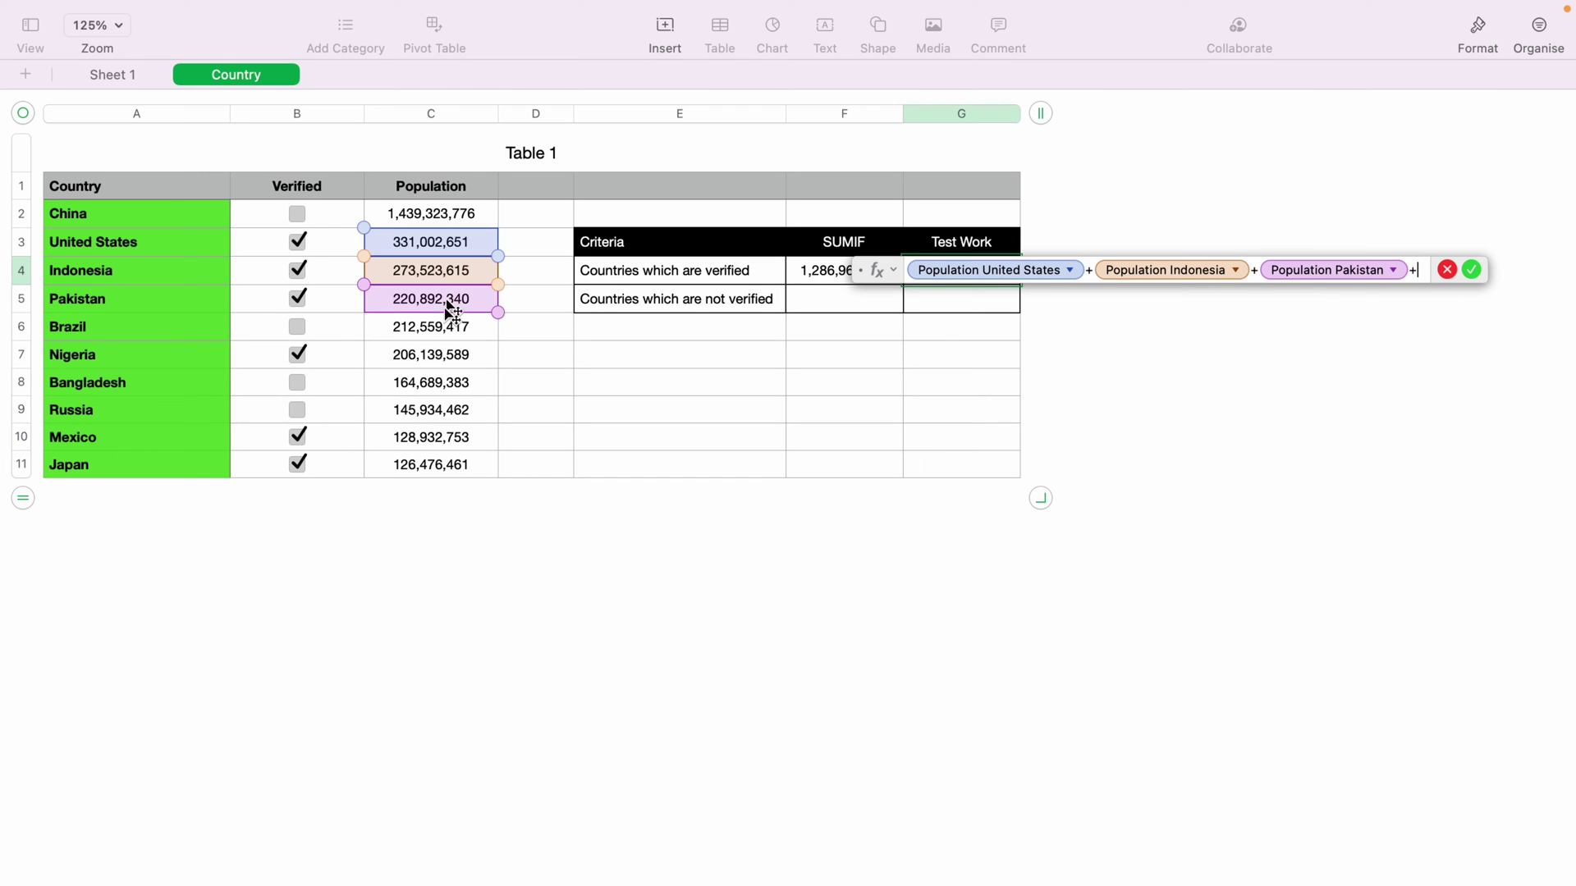
left_click(433, 356)
type("+")
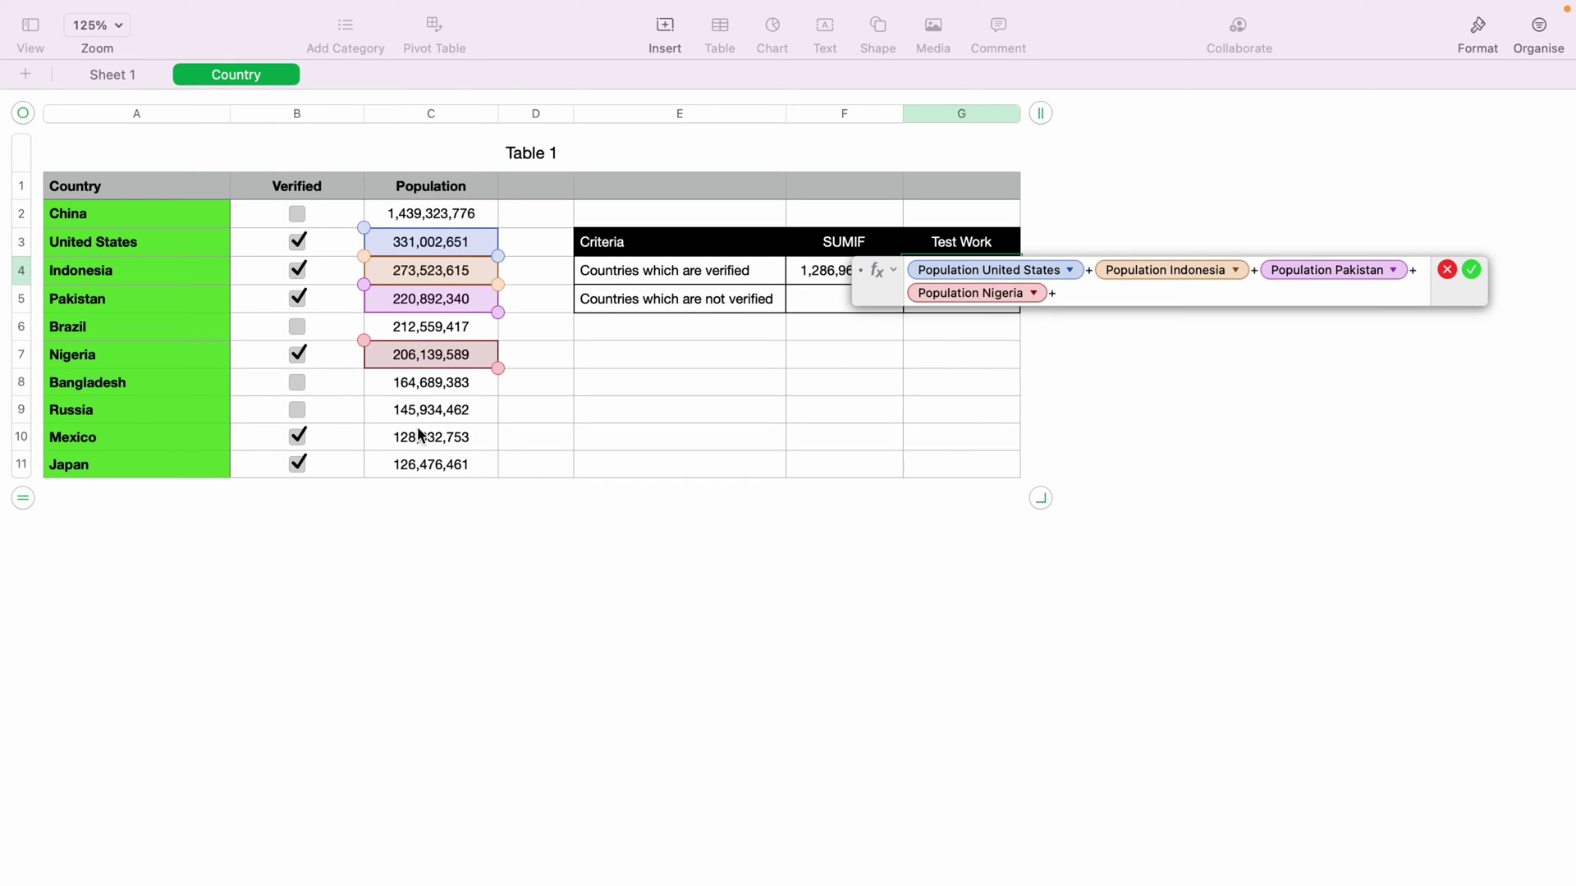
left_click(418, 438)
type("+")
left_click(413, 465)
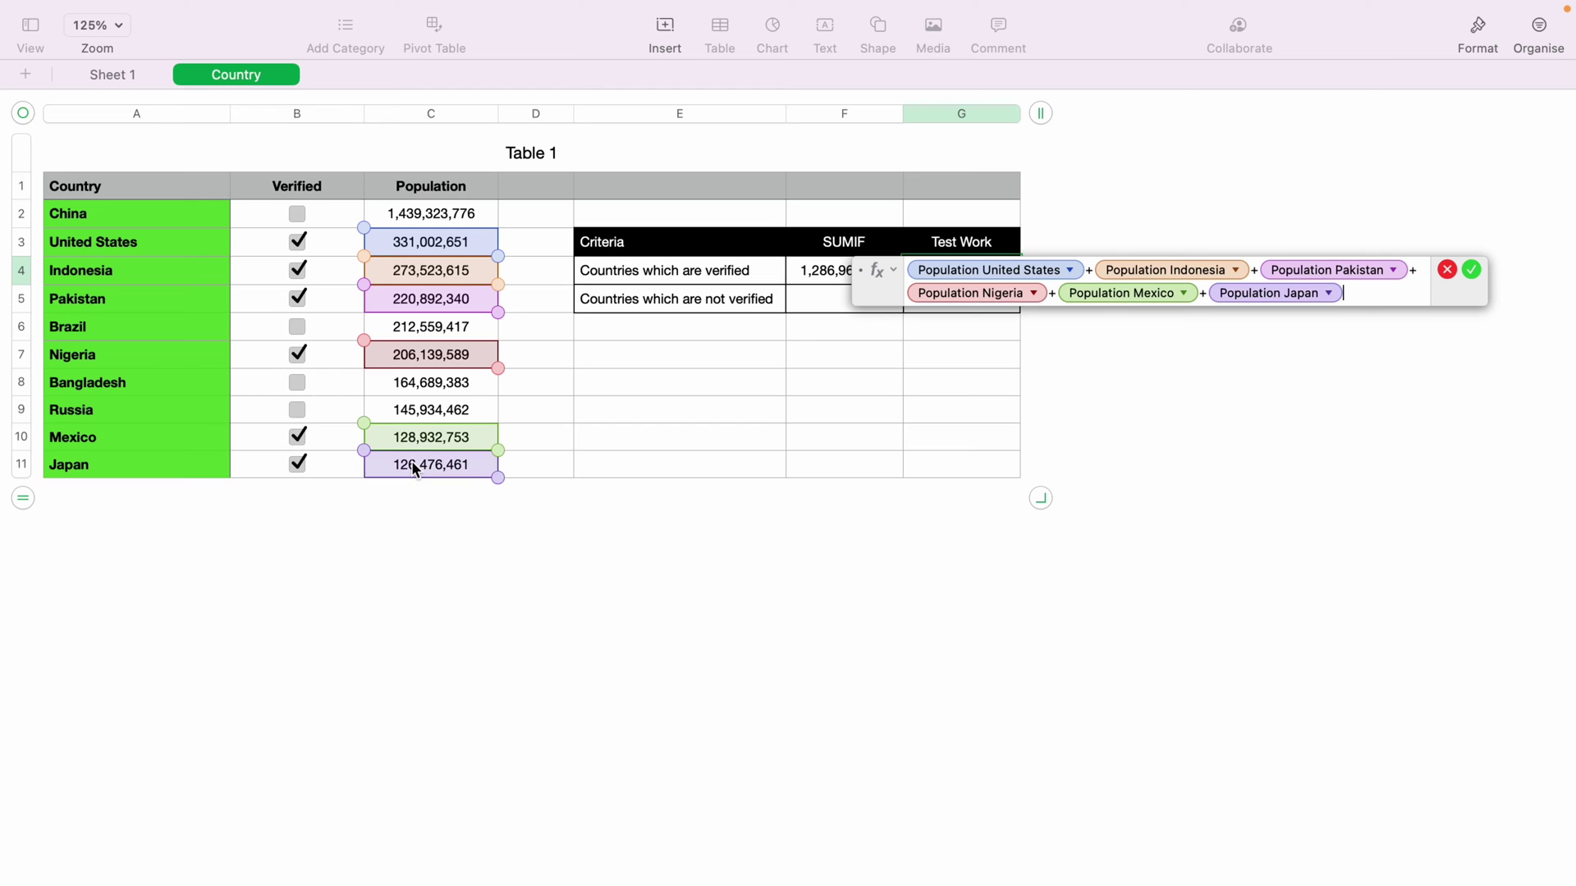
key("Return")
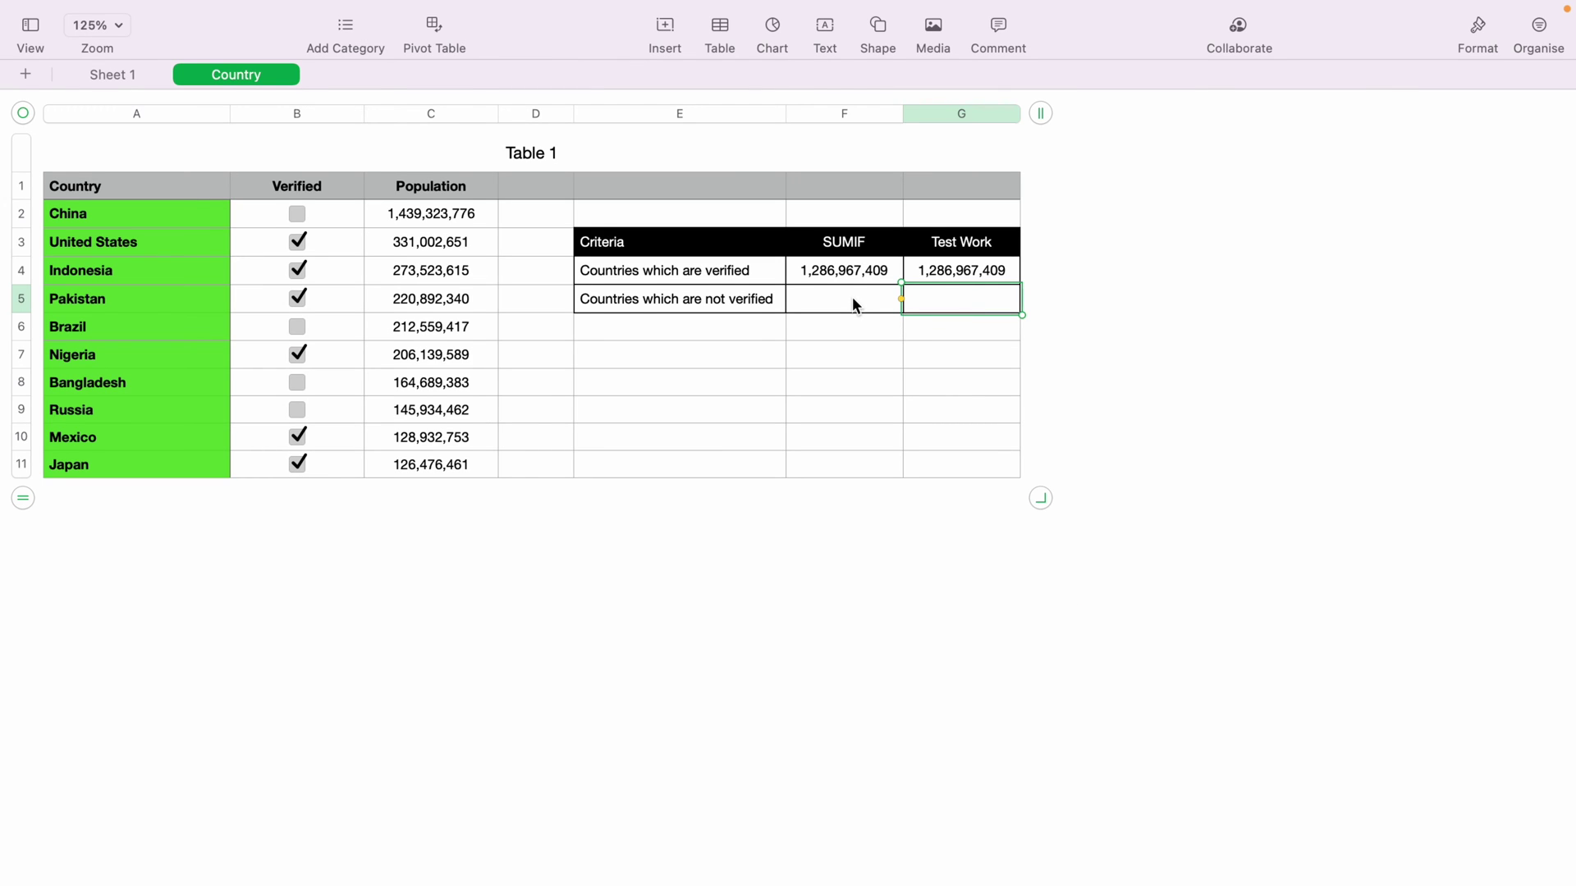
Enter SUMIF over Verified B2:B11 equal FALSE summing Population C2:C11, giving 1,962,507,038.
left_click(852, 302)
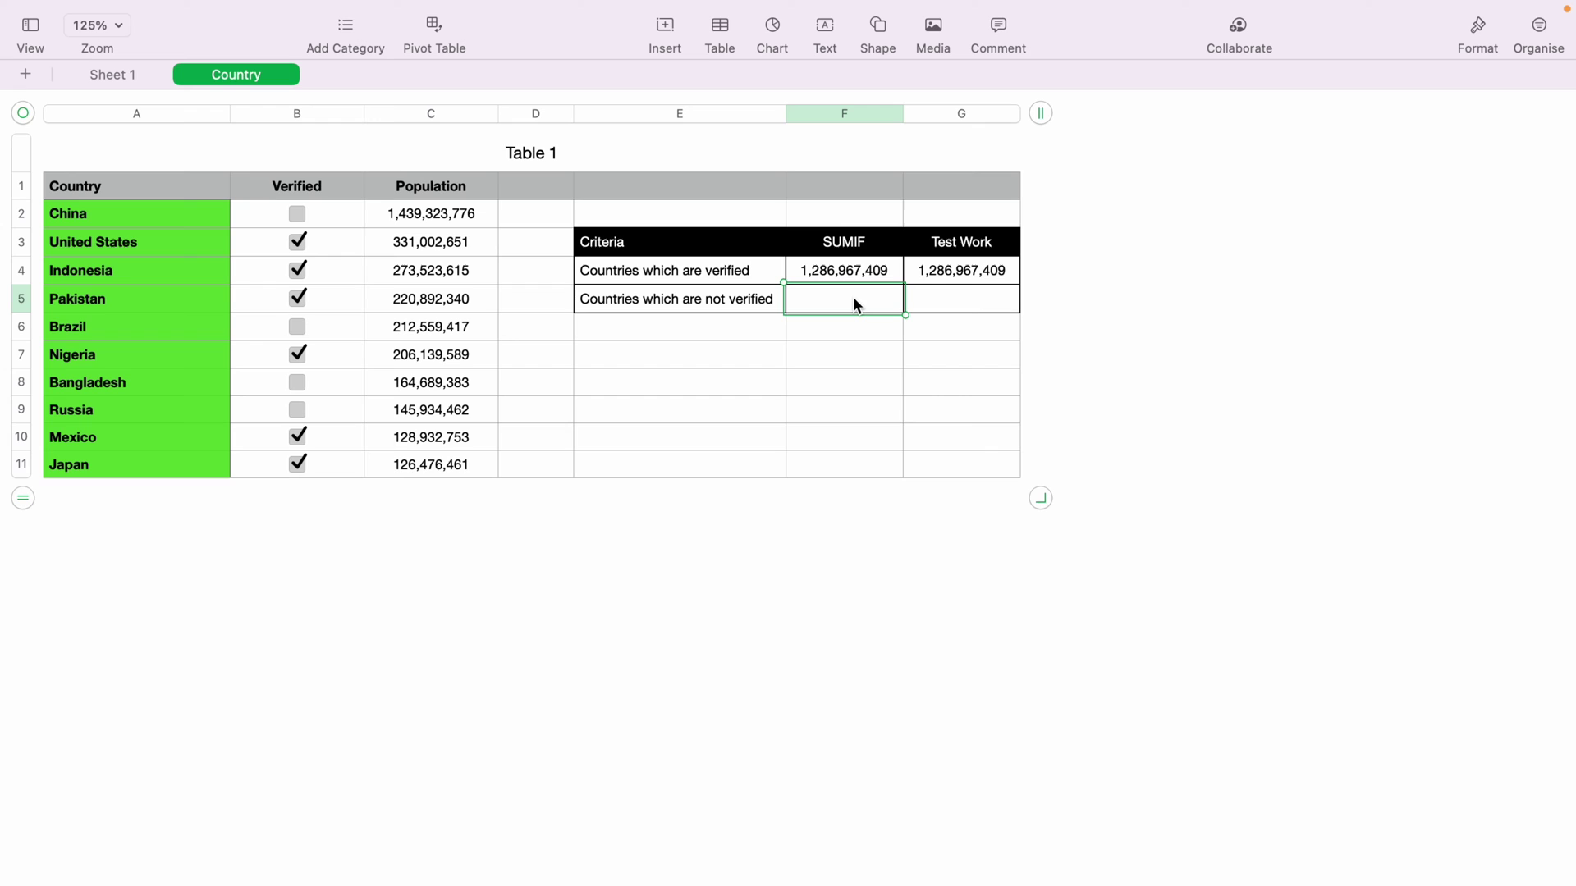
type("=")
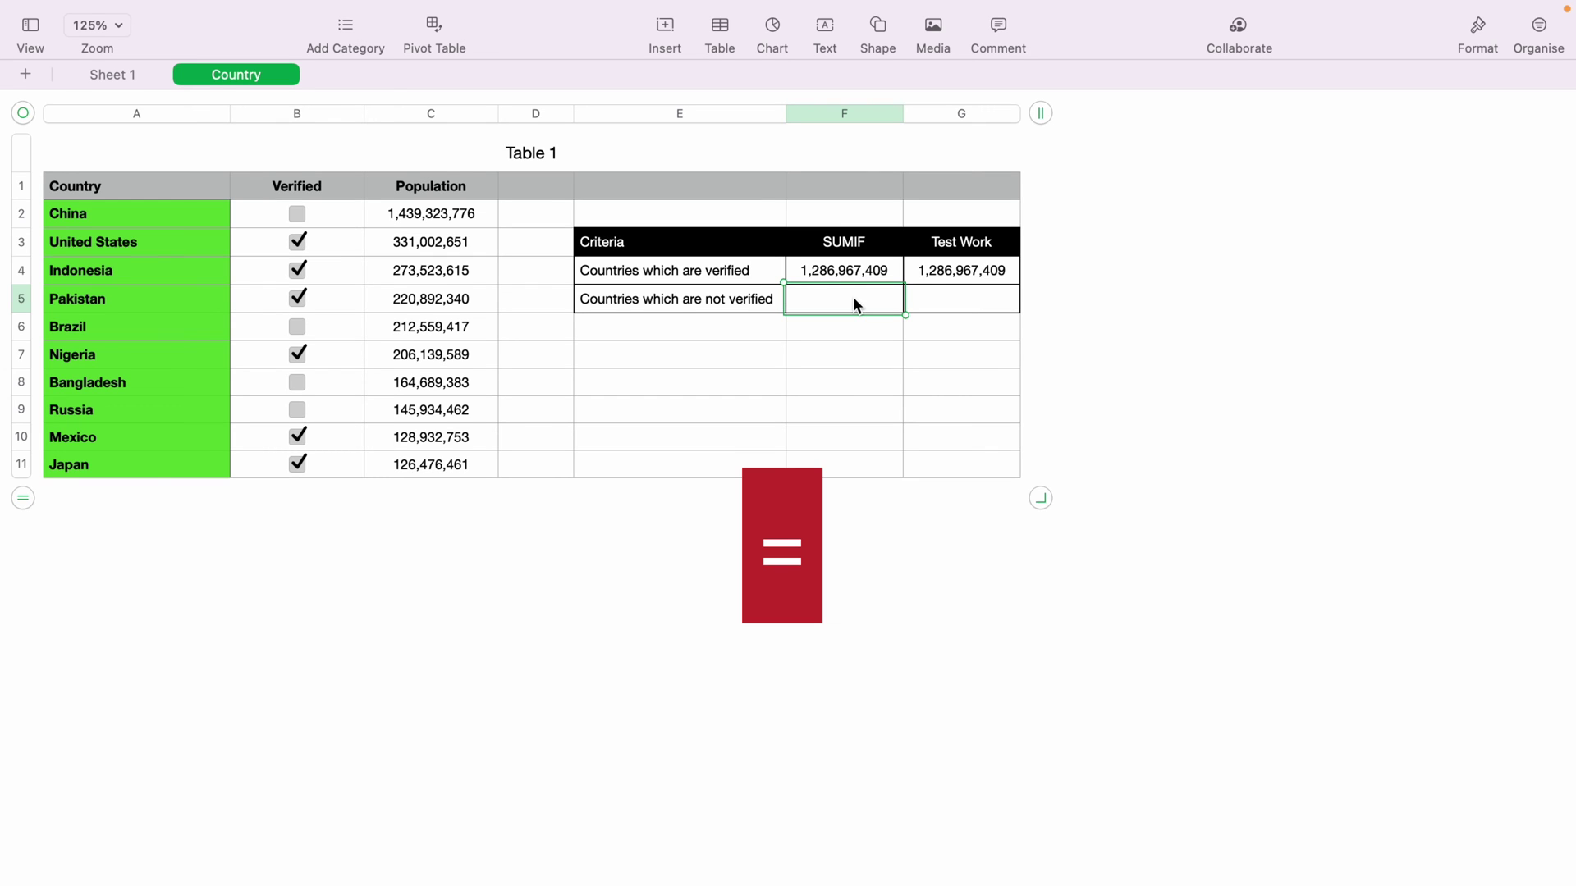
type("=")
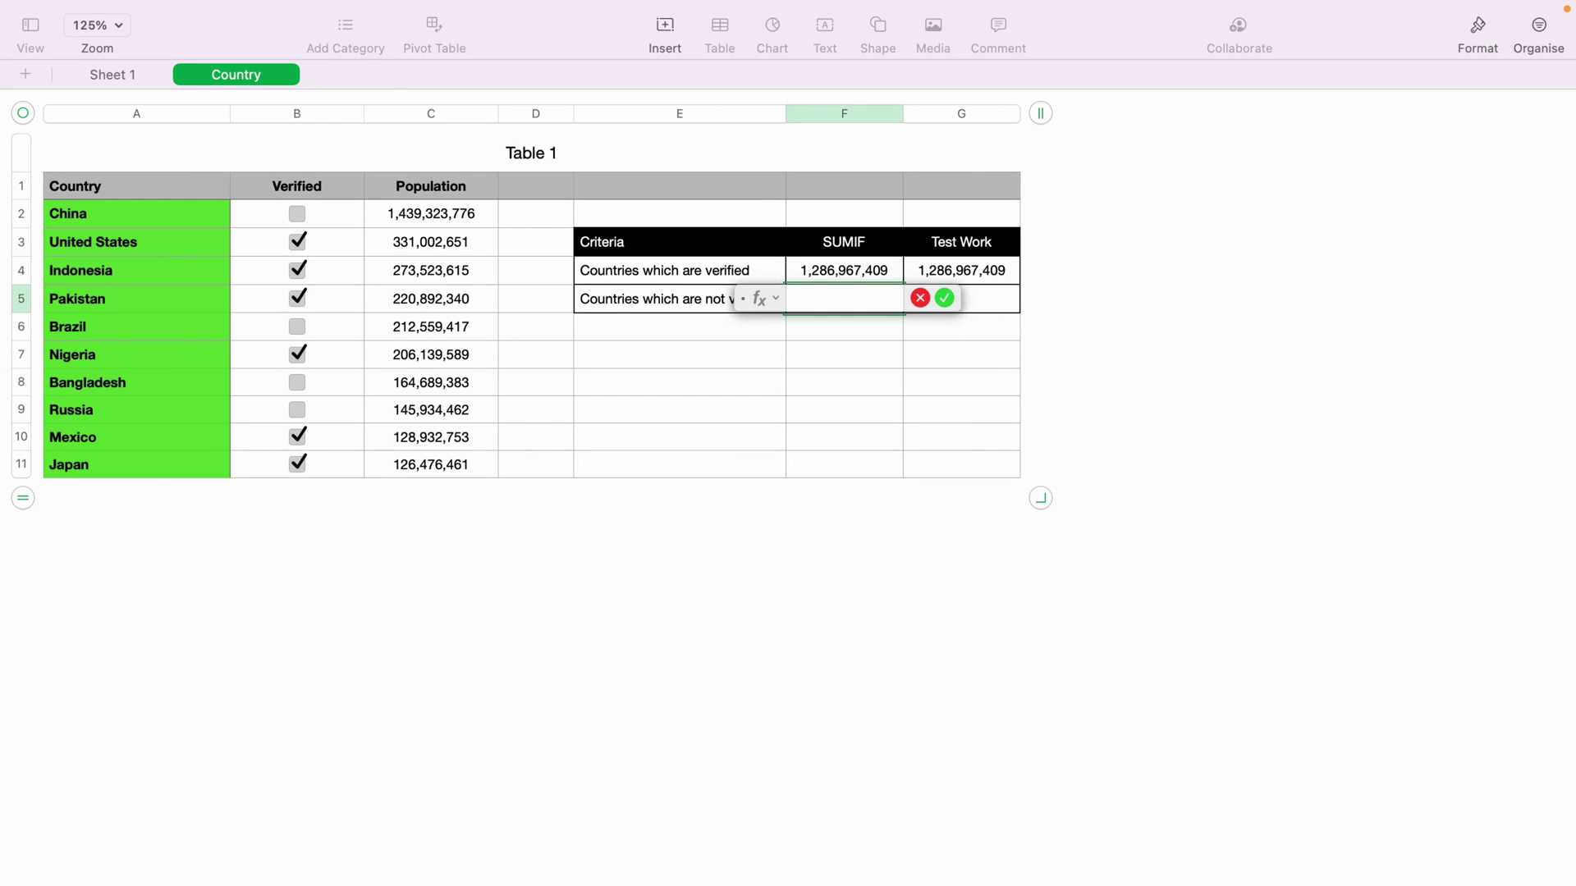
type("SUMIF")
left_click_drag(327, 216, 326, 464)
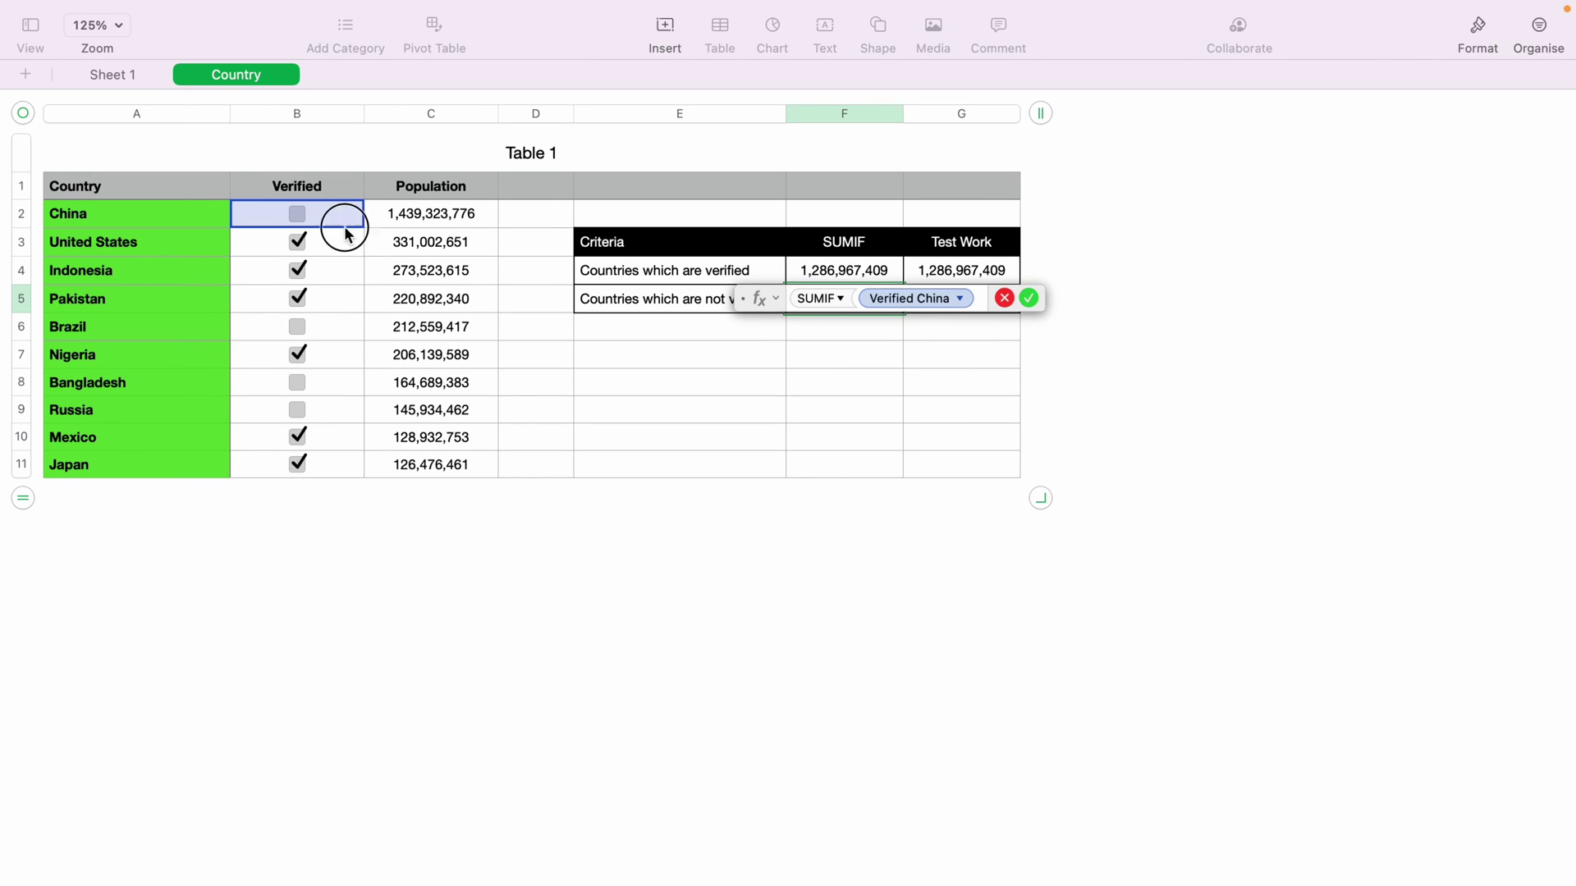
type(",")
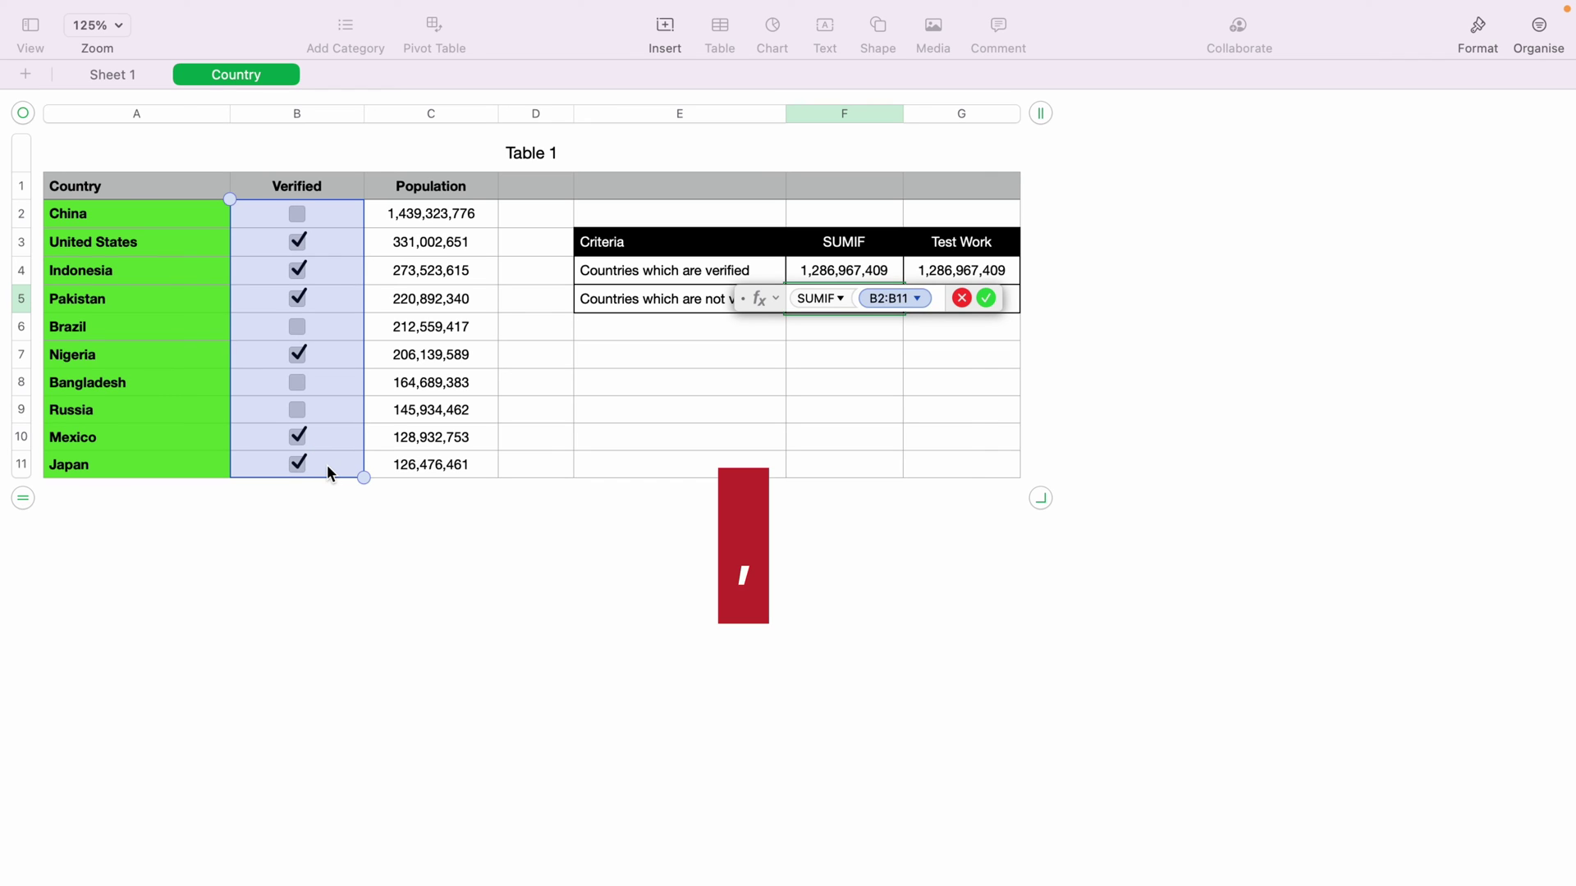
type("\"")
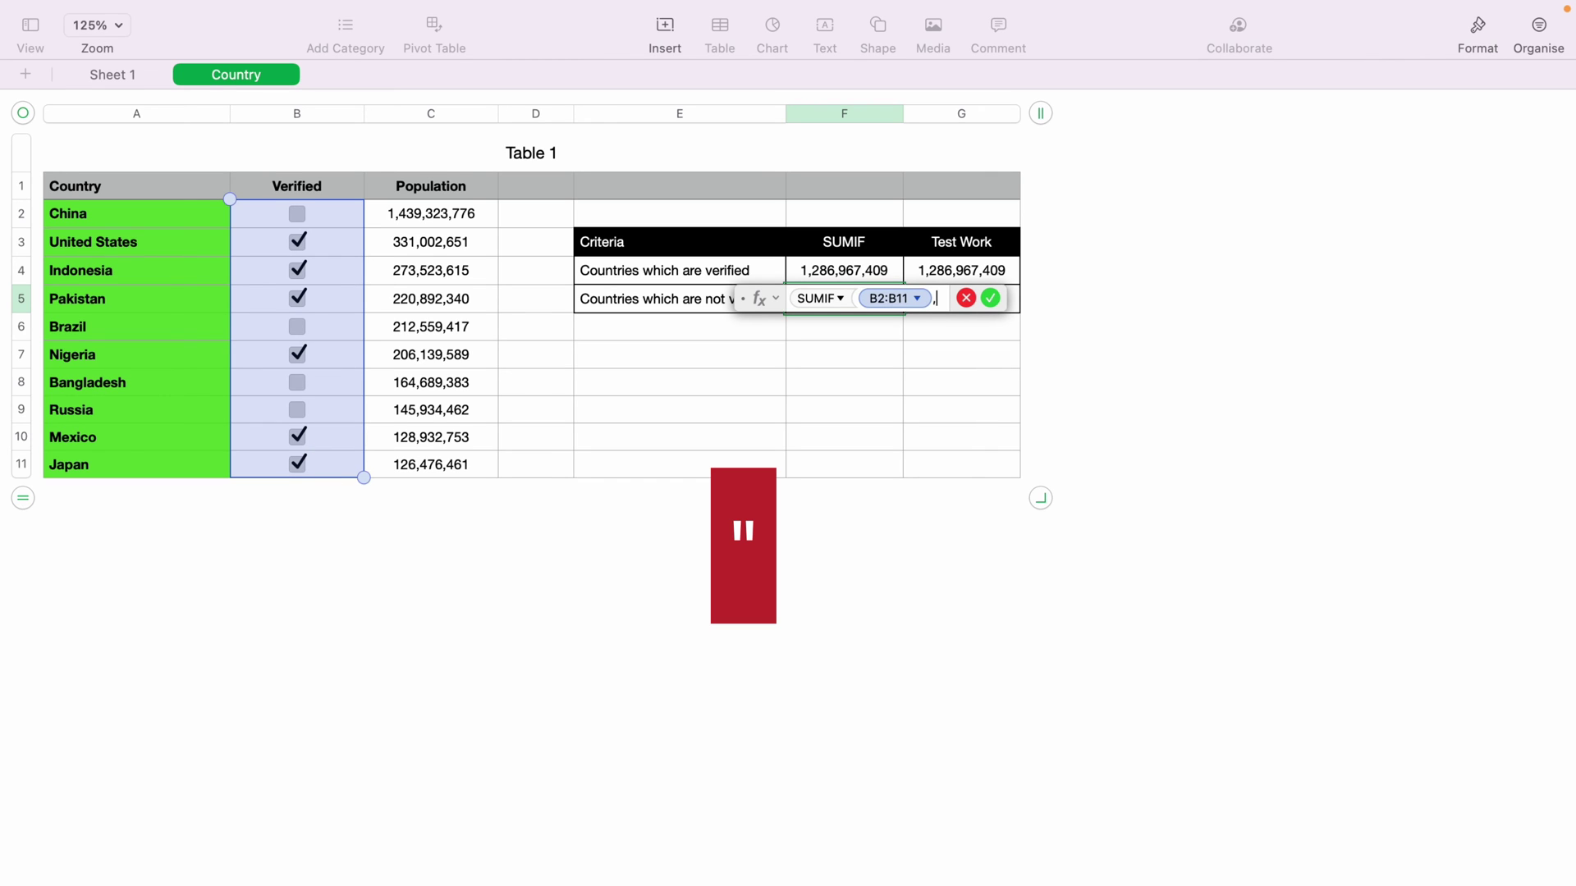
type("FALSE")
type("F")
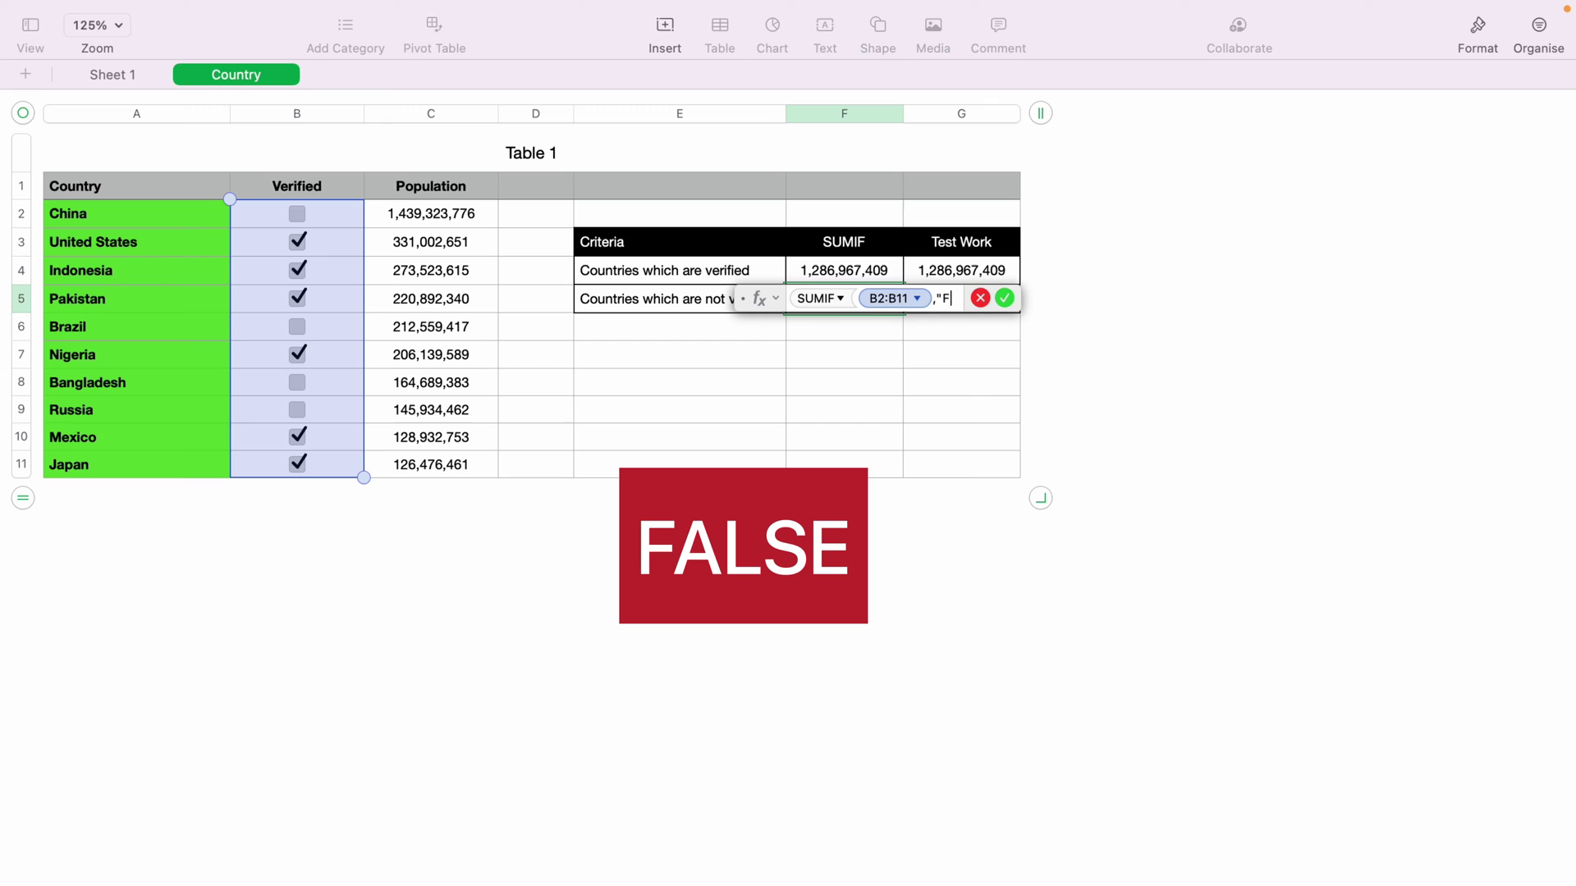
type("ALSE")
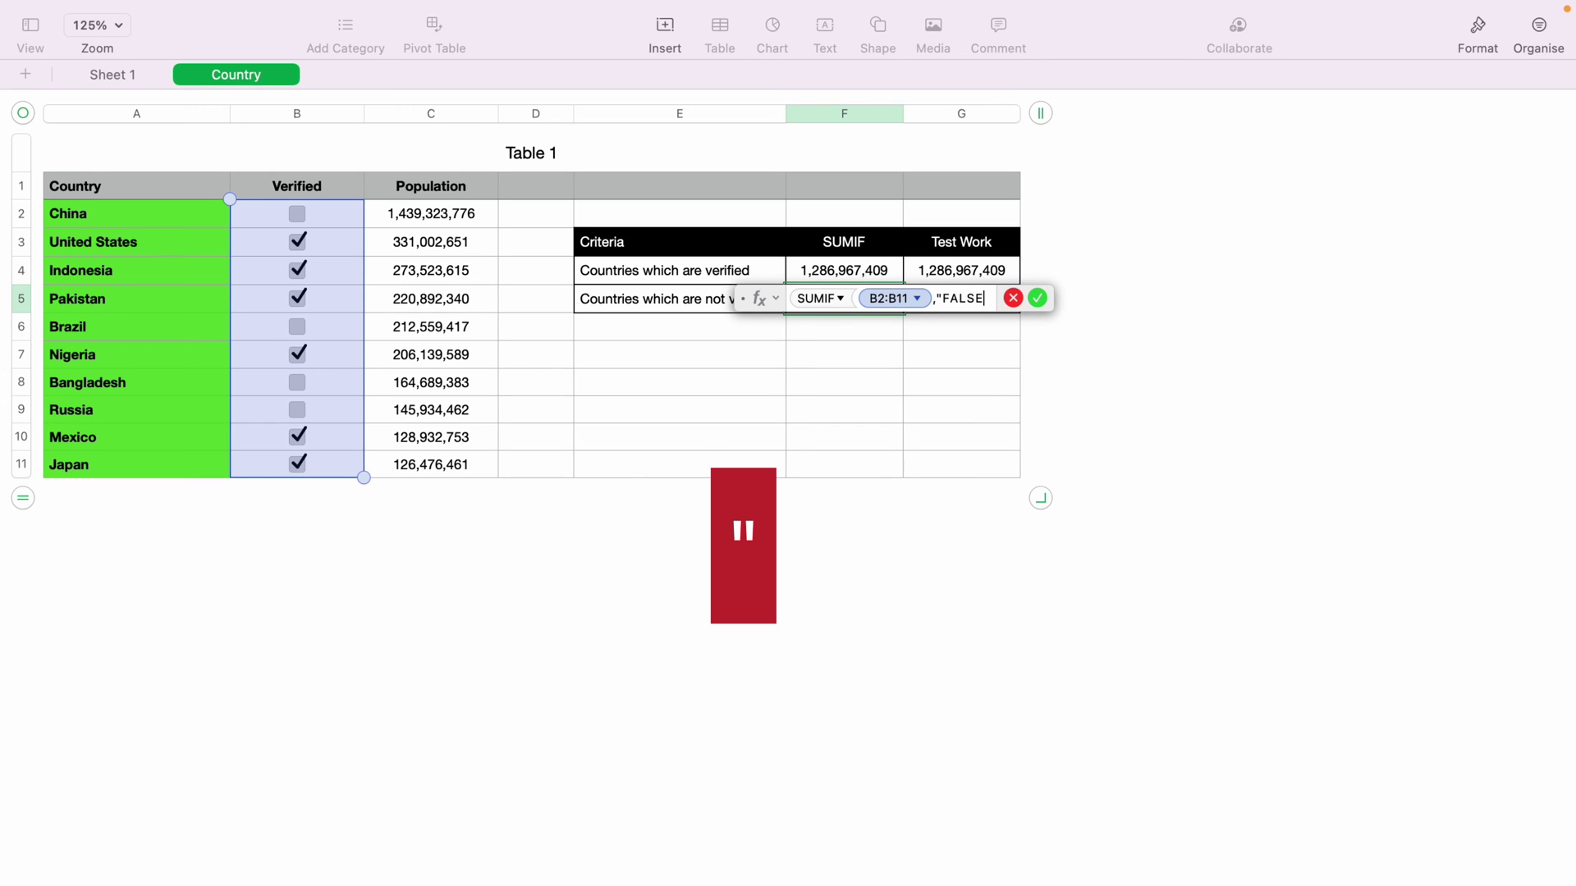
type("\",")
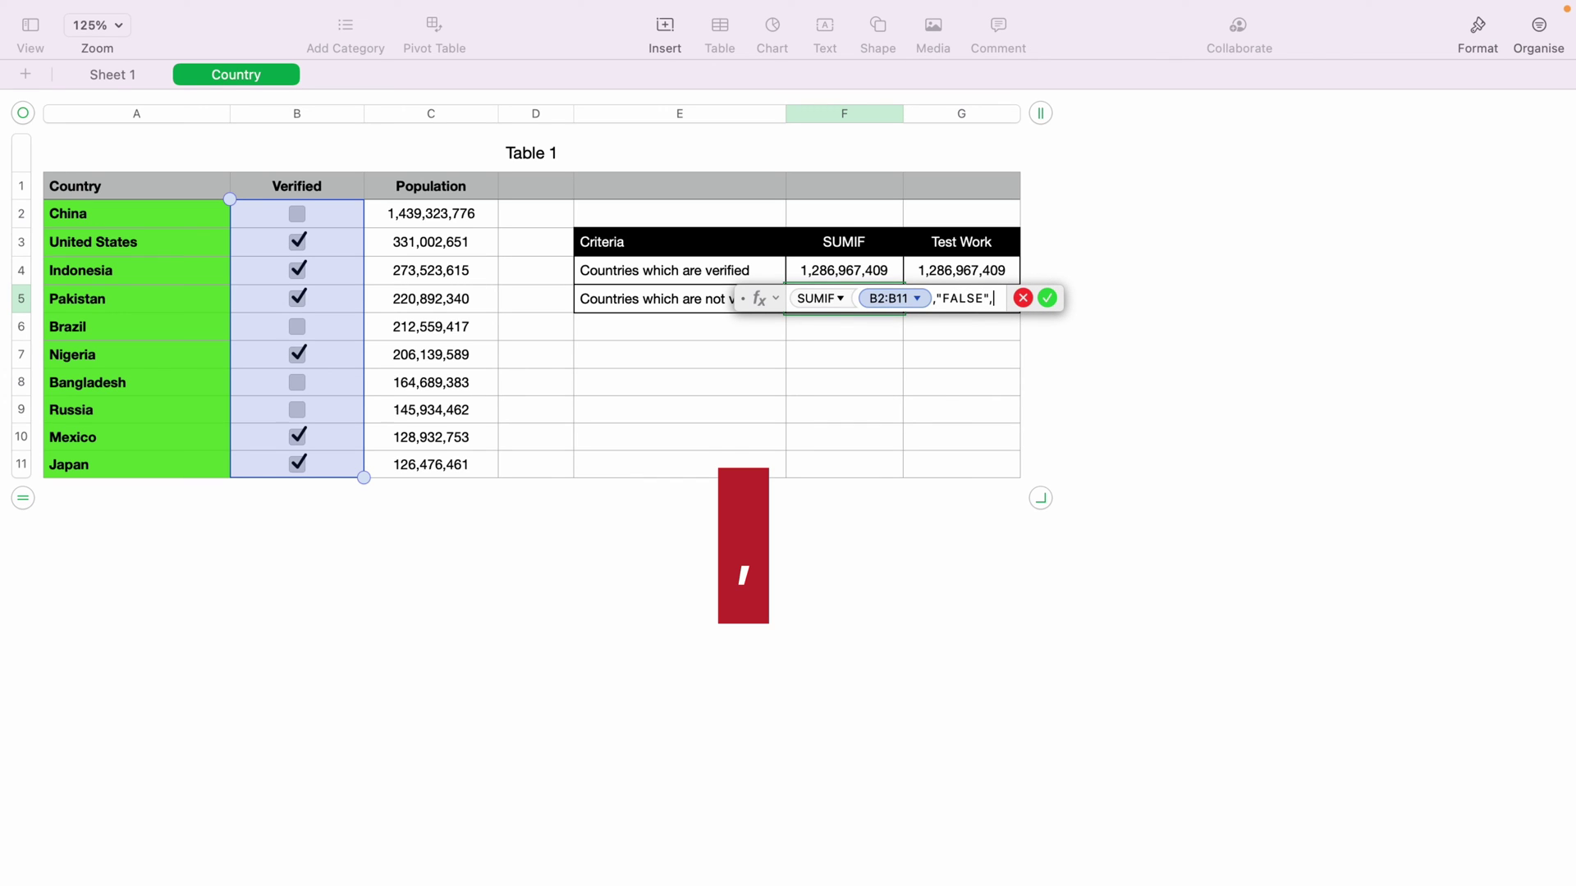
left_click_drag(448, 214, 449, 461)
type(")")
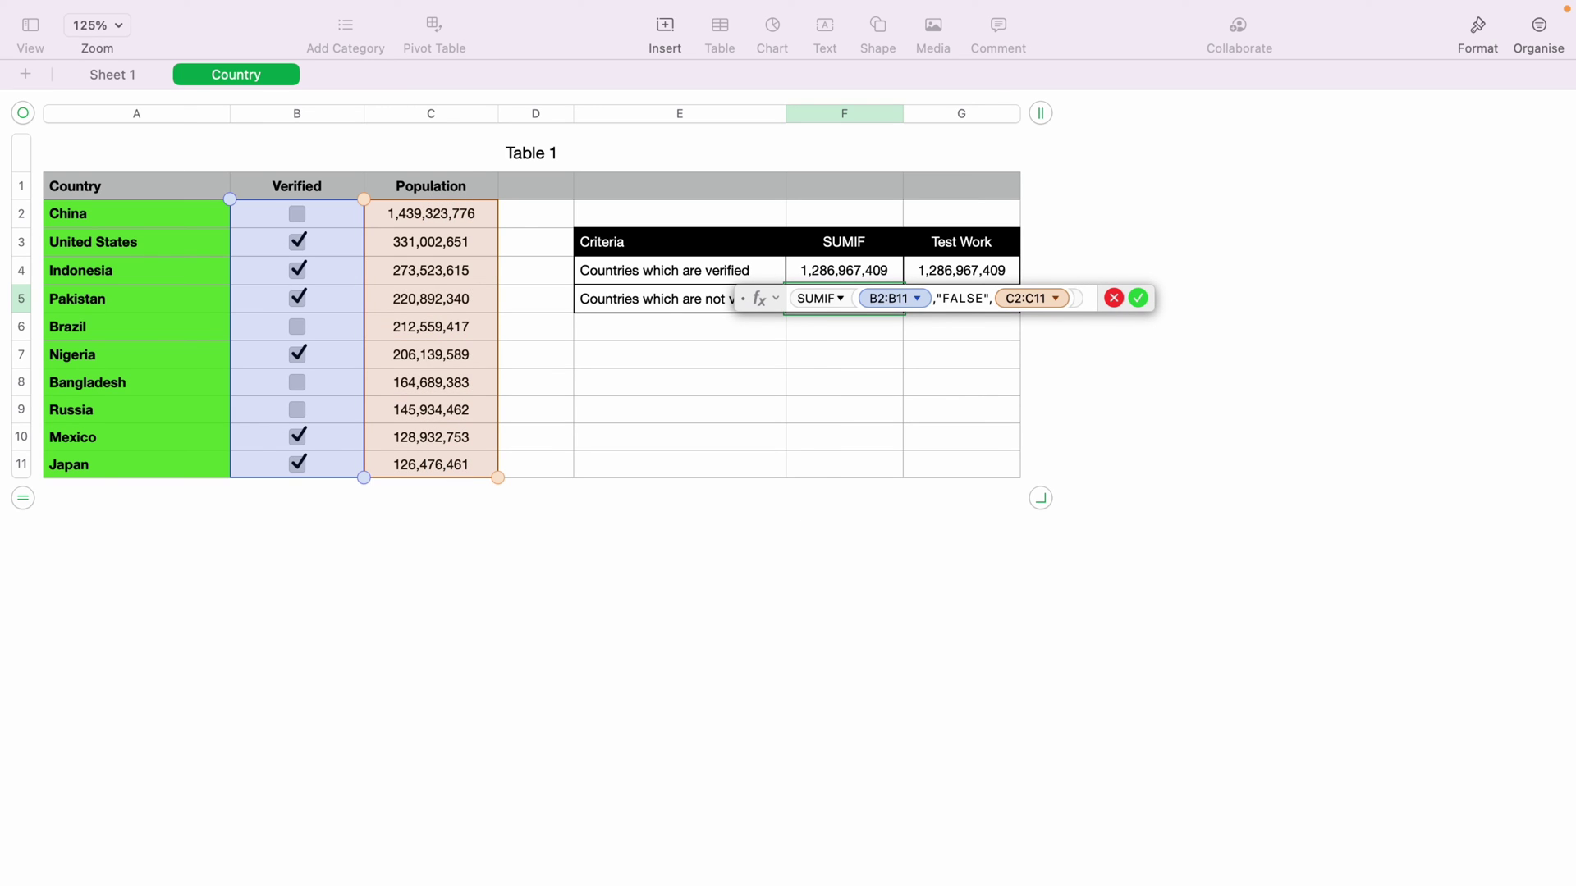
key("Return")
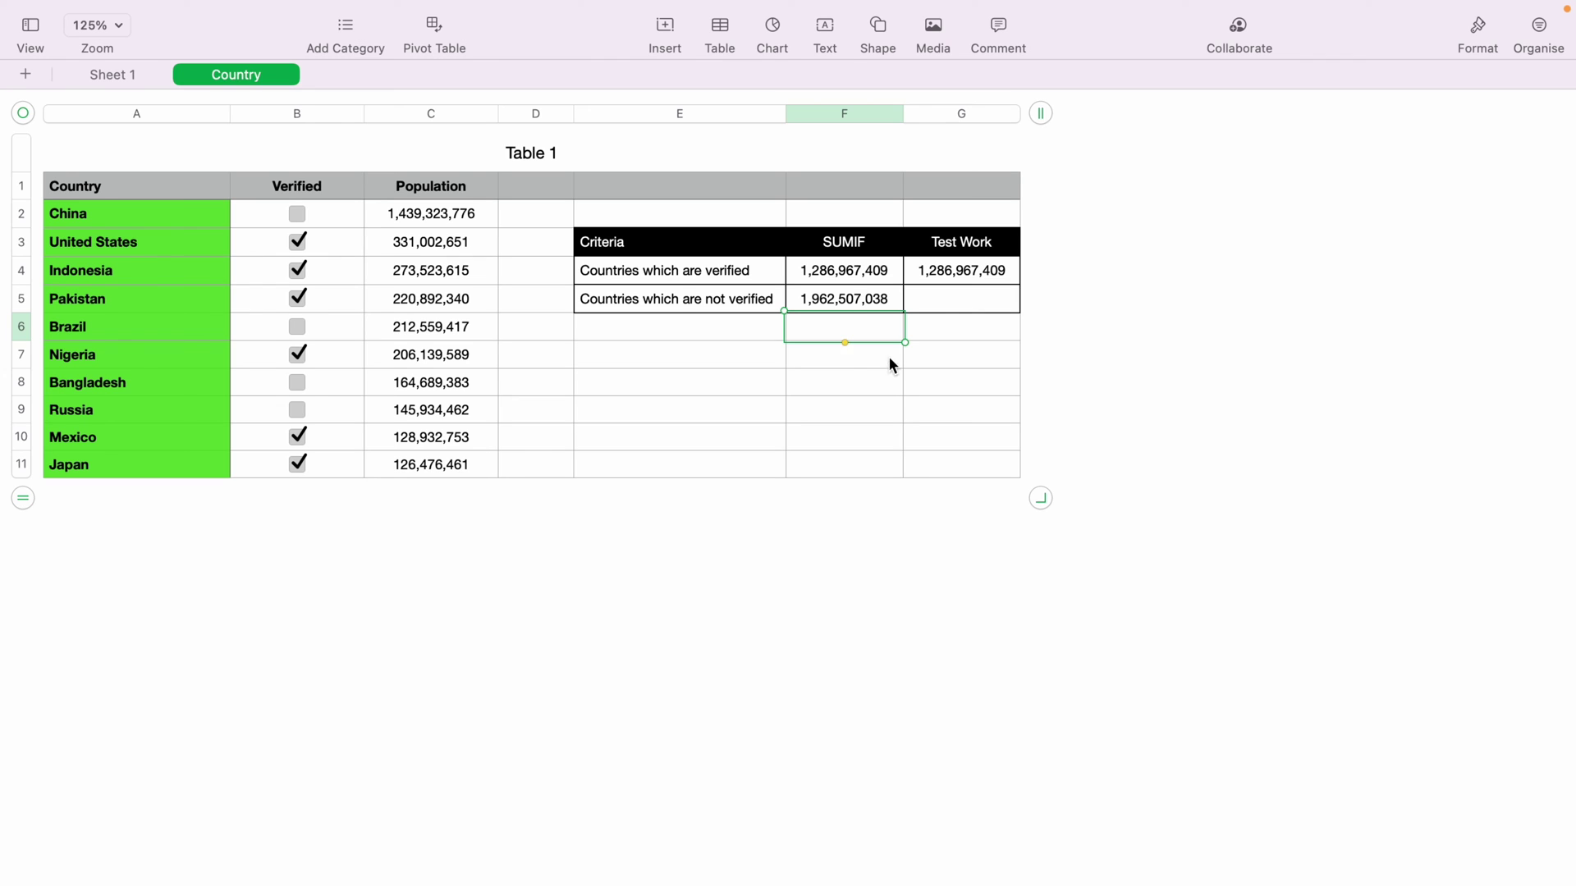
Add China, Brazil and Bangladesh populations toward the not-verified Test Work total.
left_click(940, 308)
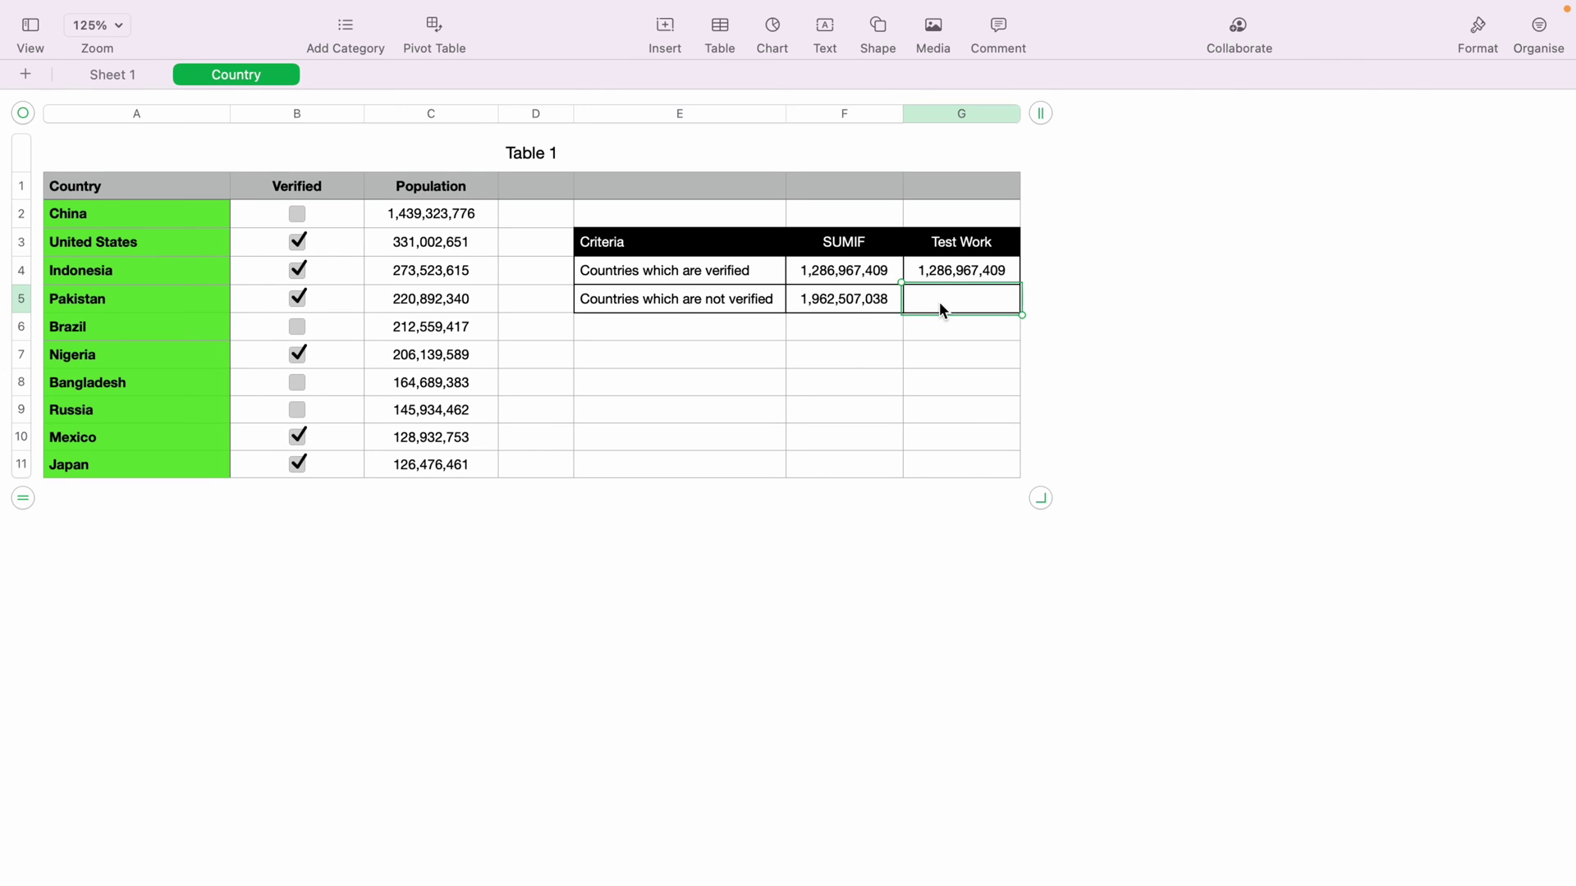
type("=")
left_click(474, 213)
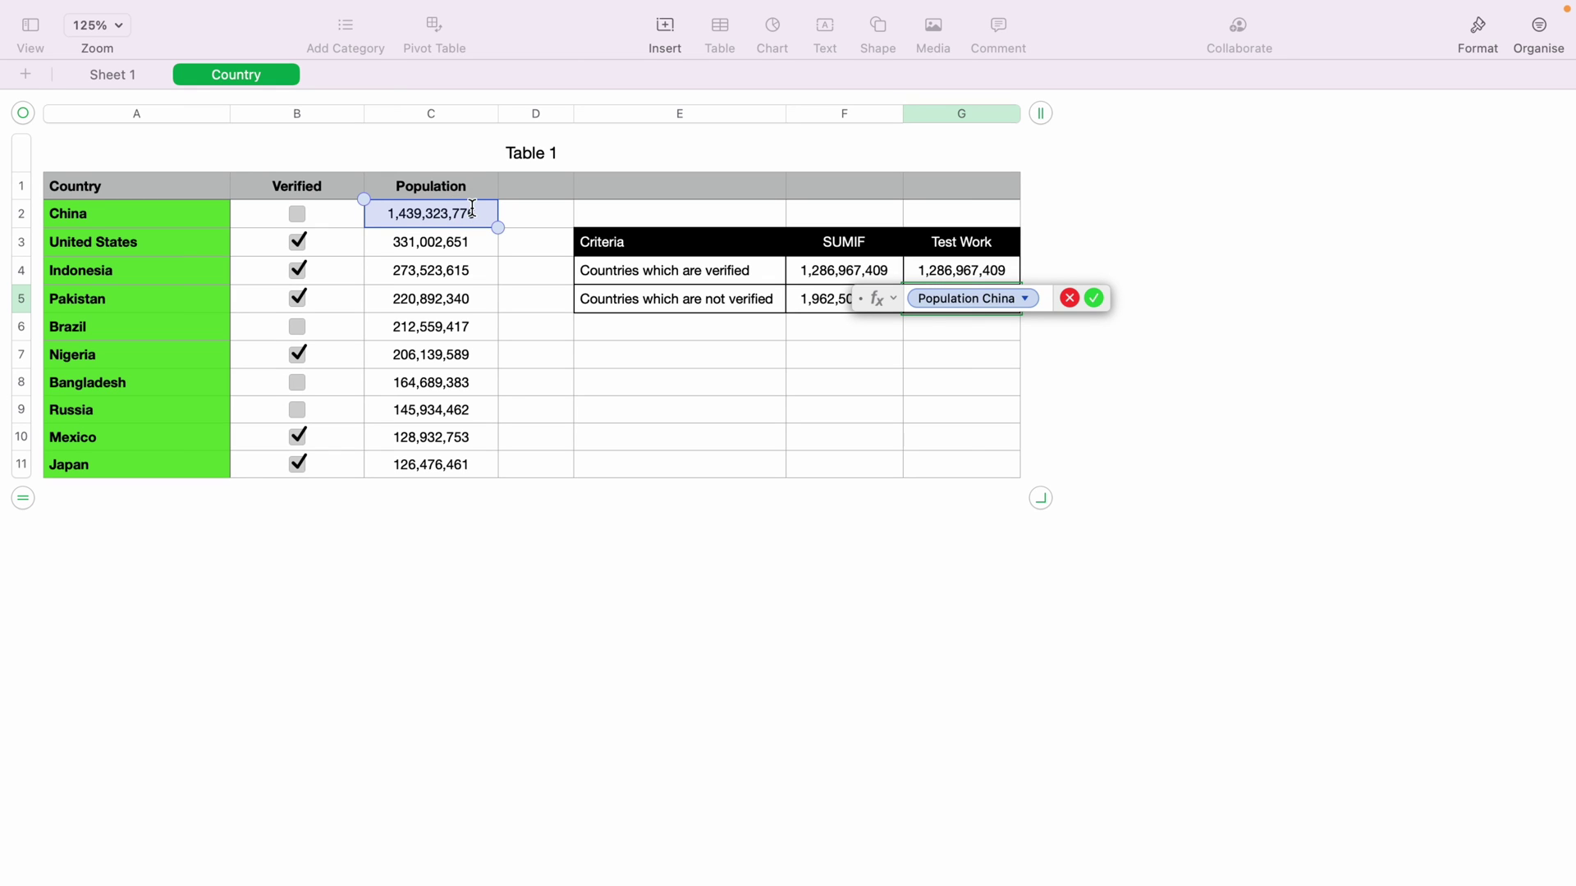
type("+")
left_click(442, 323)
type("+")
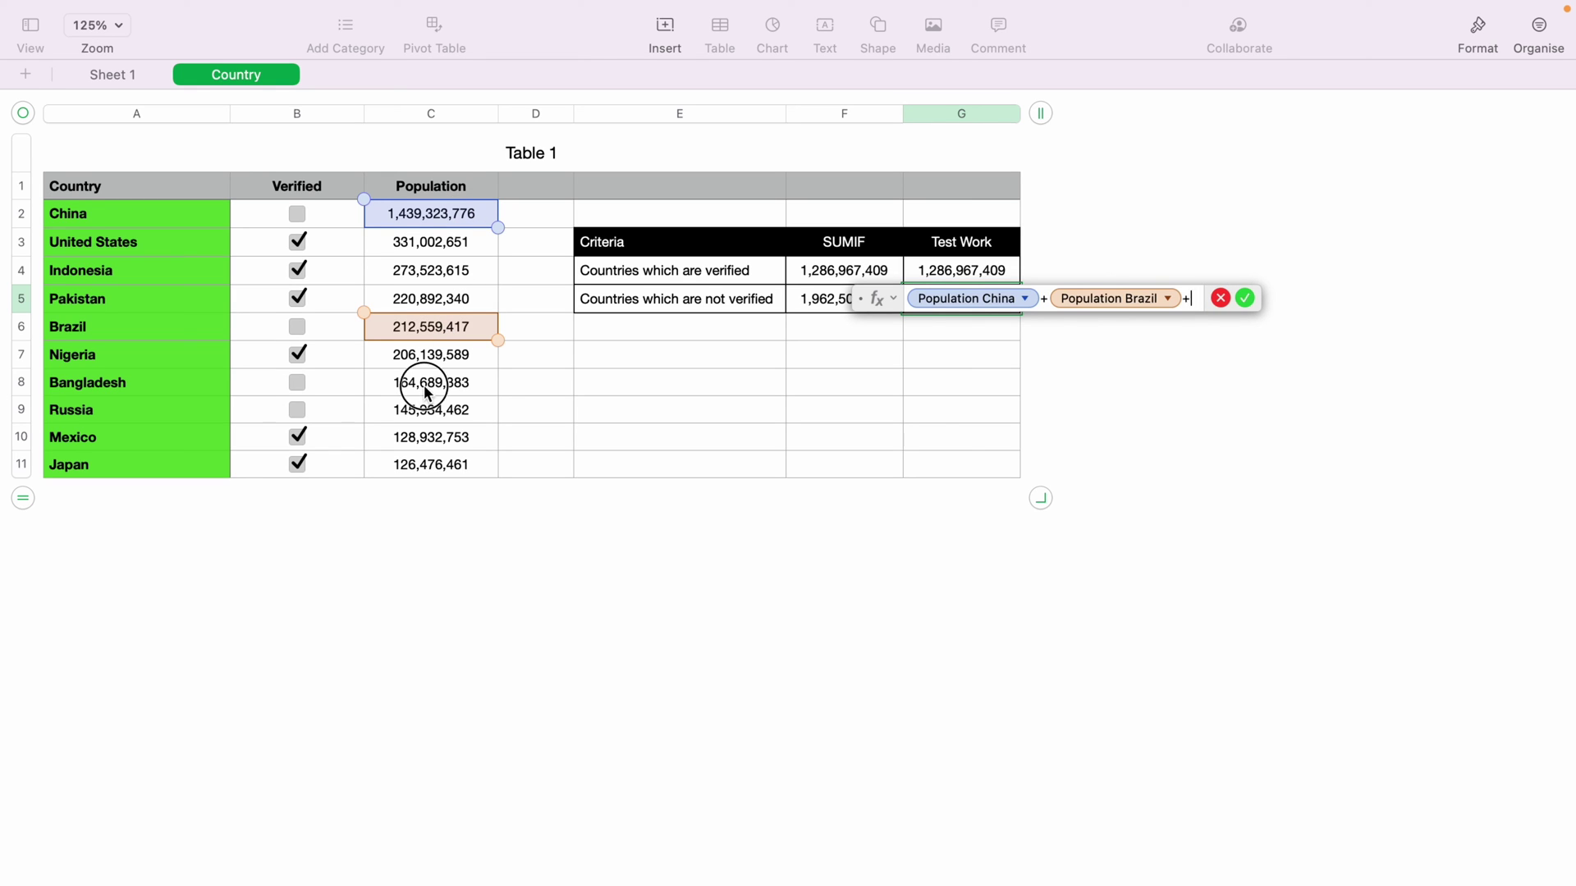
left_click(425, 392)
type("+Population Russia")
key("Return")
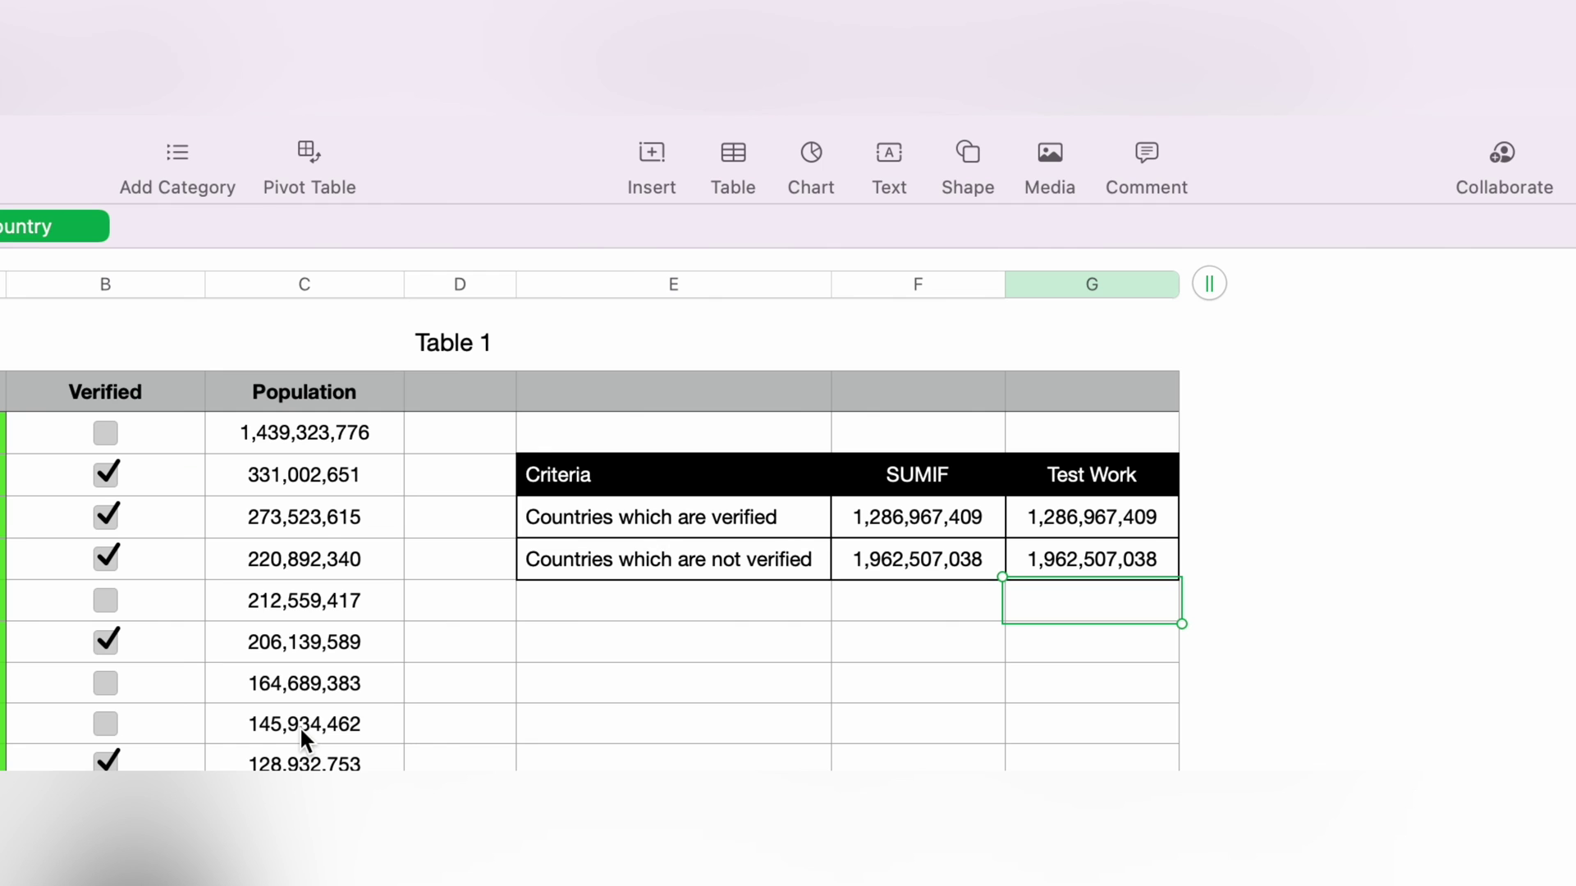